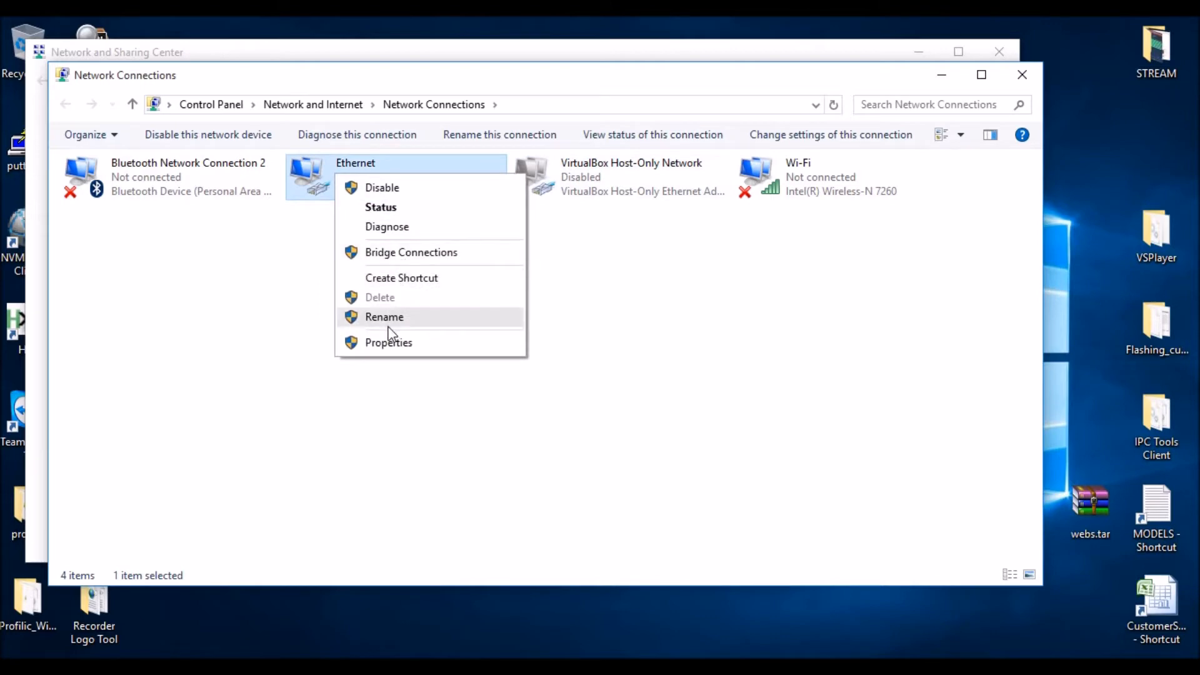
# - Open the Ethernet adapter's IPv4 properties and assign the static IP address 192.168.1.100
pyautogui.click(389, 342)
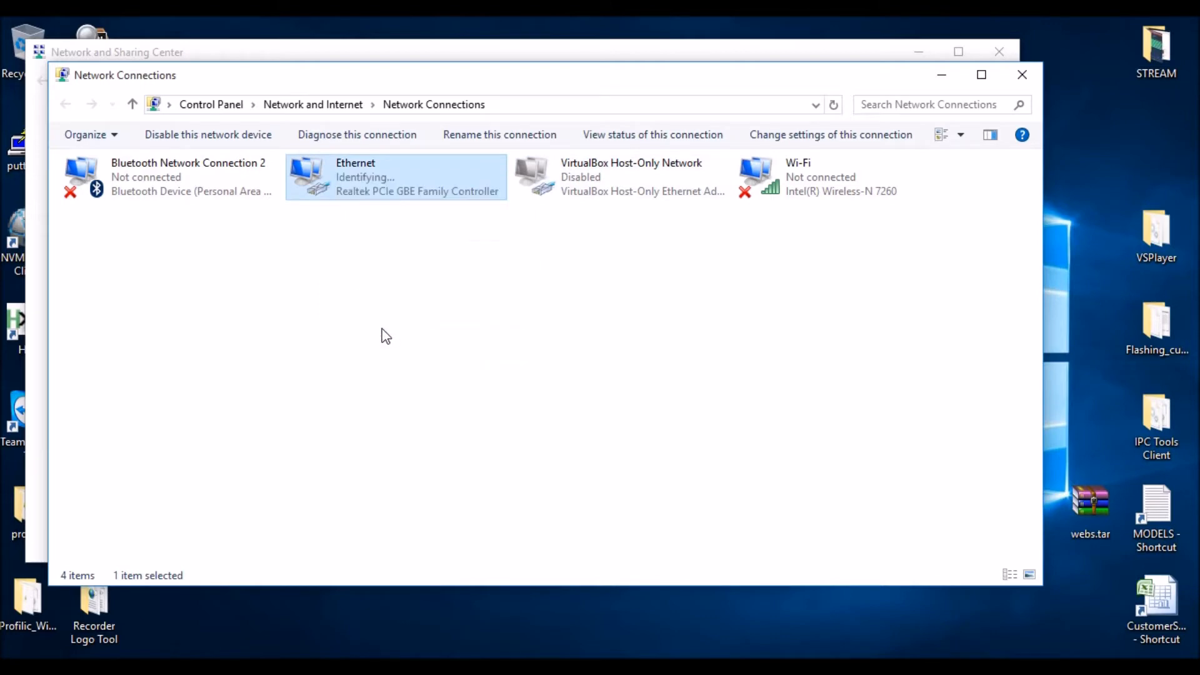
pyautogui.click(206, 353)
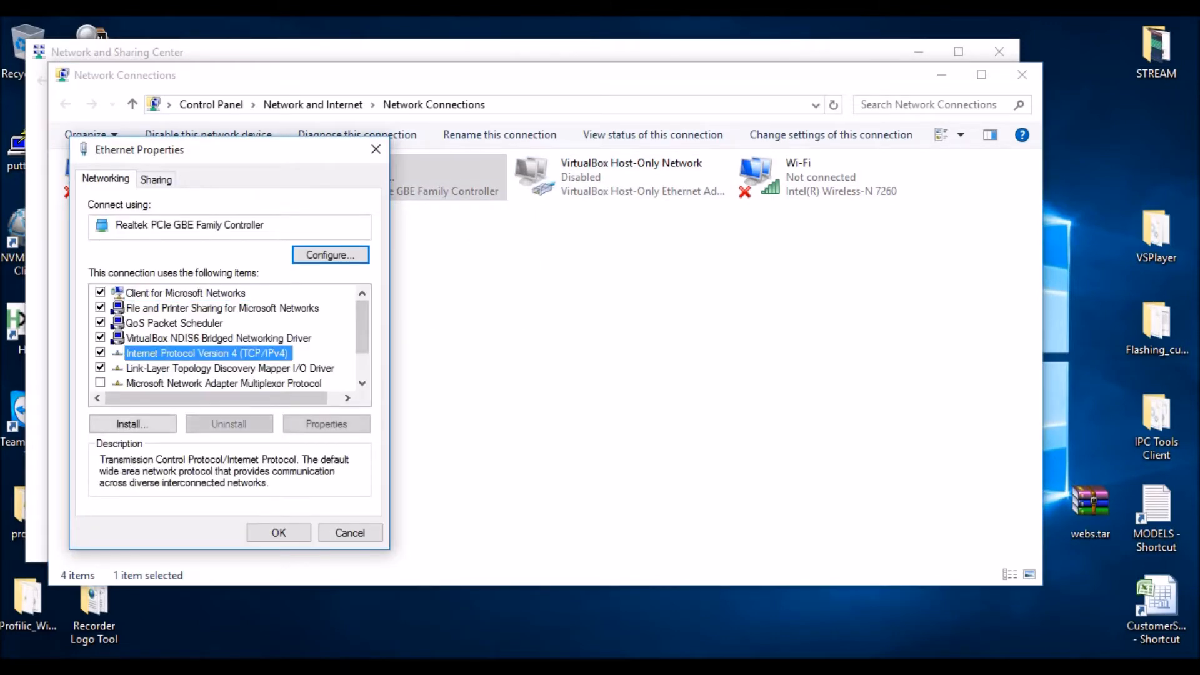
pyautogui.click(326, 424)
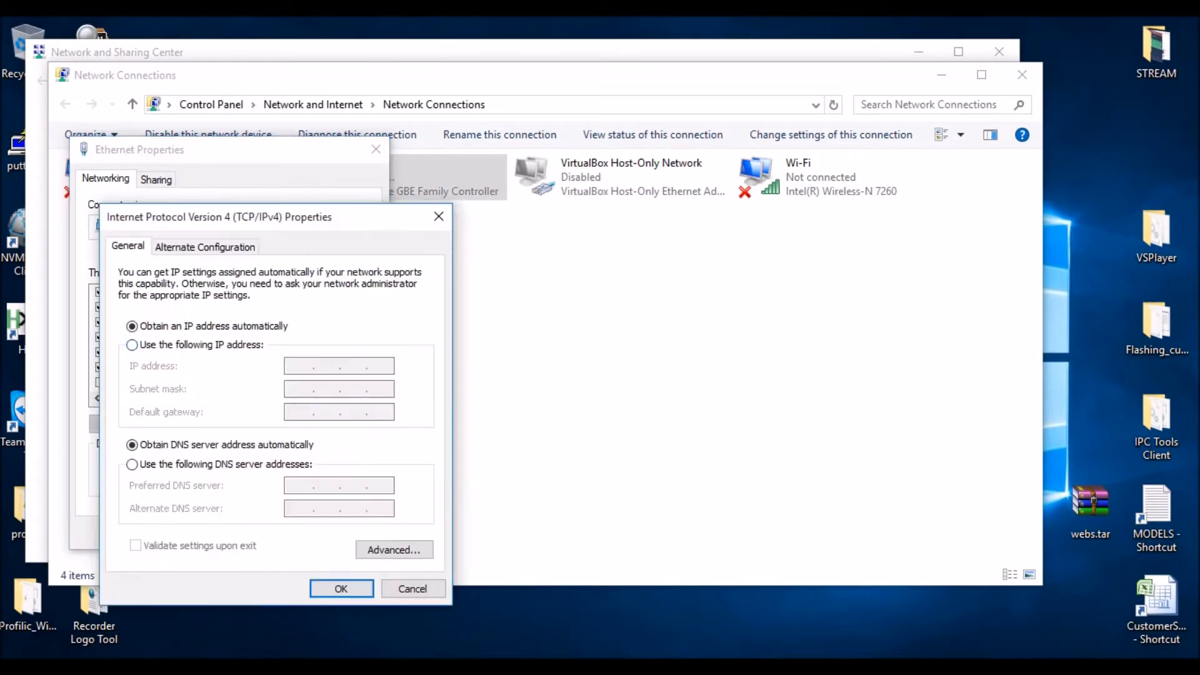
pyautogui.click(132, 345)
pyautogui.write('192.168.')
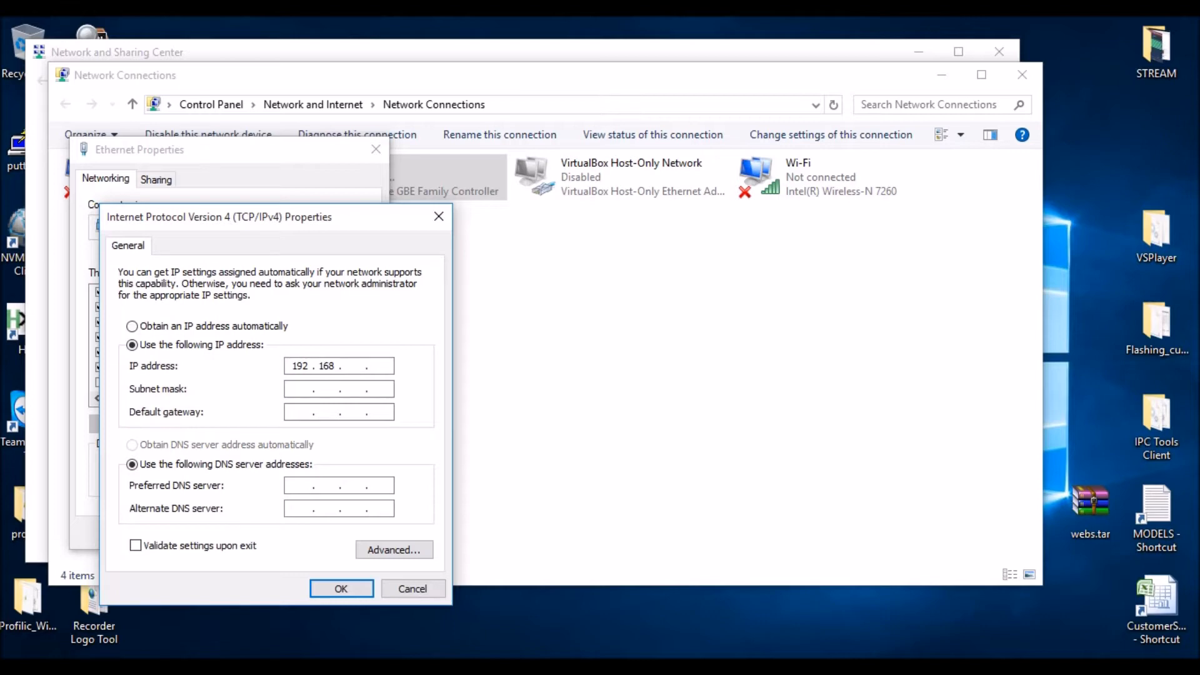
pyautogui.write('1 . 100')
# - Fill in subnet mask 255.255.255.0 and default gateway 192.168.1.1, and save the Ethernet adapter's settings
pyautogui.press('Tab')
pyautogui.press('Tab')
pyautogui.write('192.168.1.1')
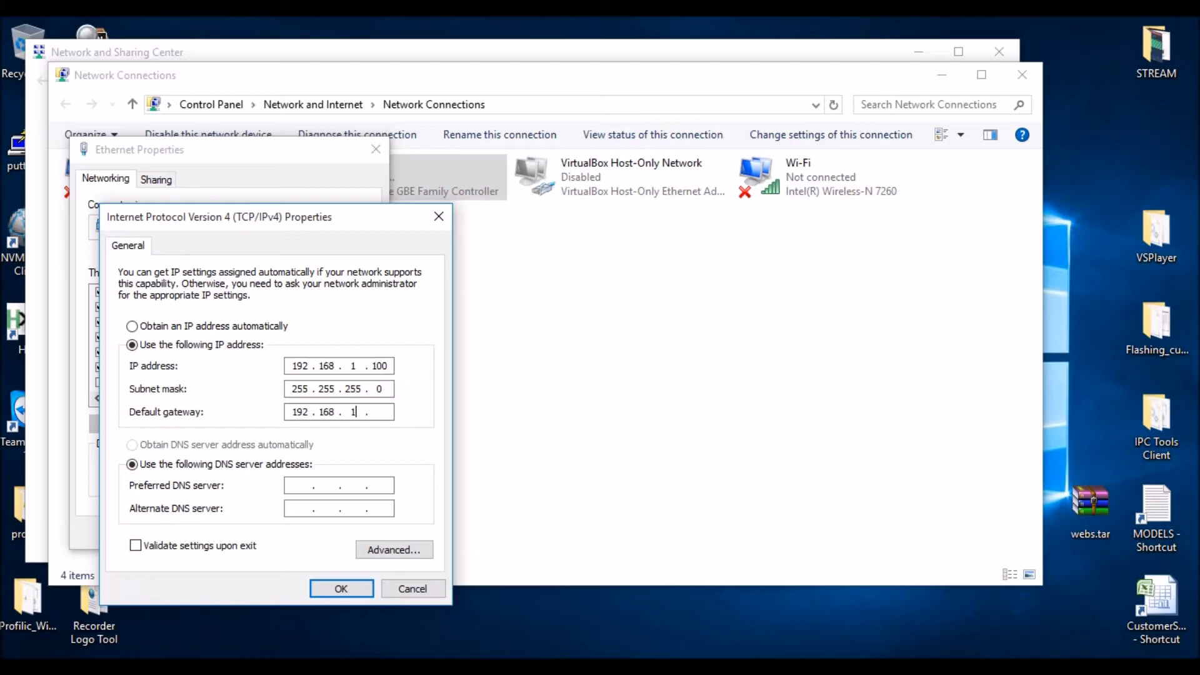
pyautogui.press('Tab')
pyautogui.press('Tab')
pyautogui.click(341, 589)
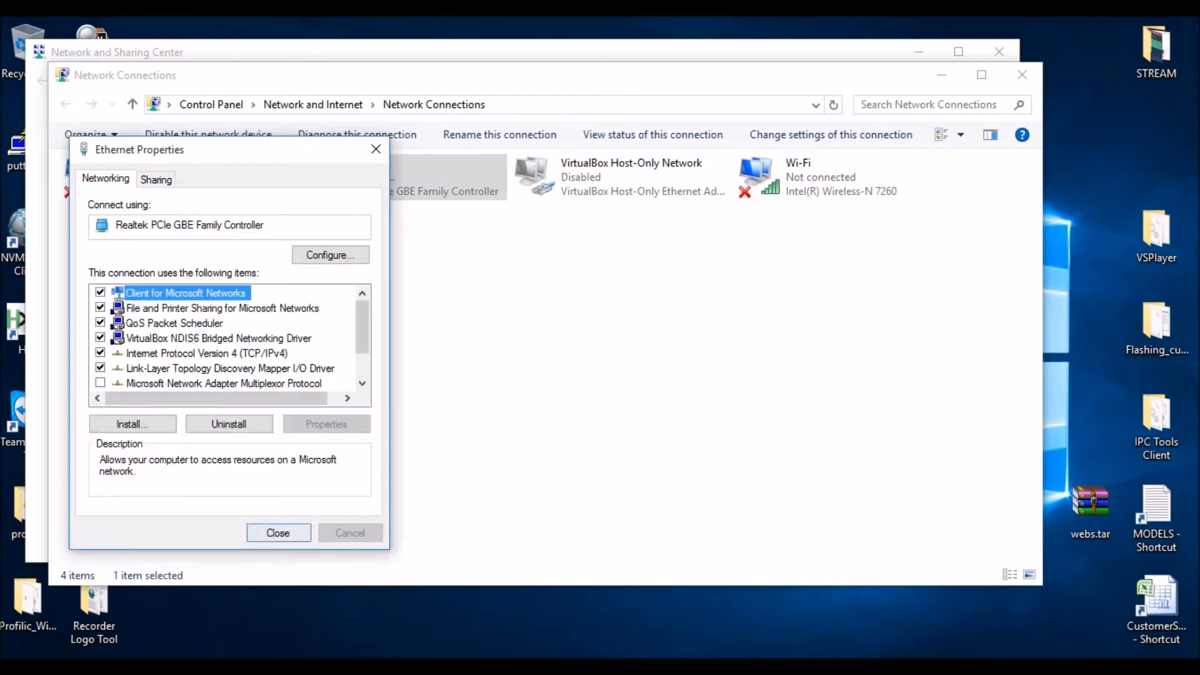
pyautogui.click(280, 531)
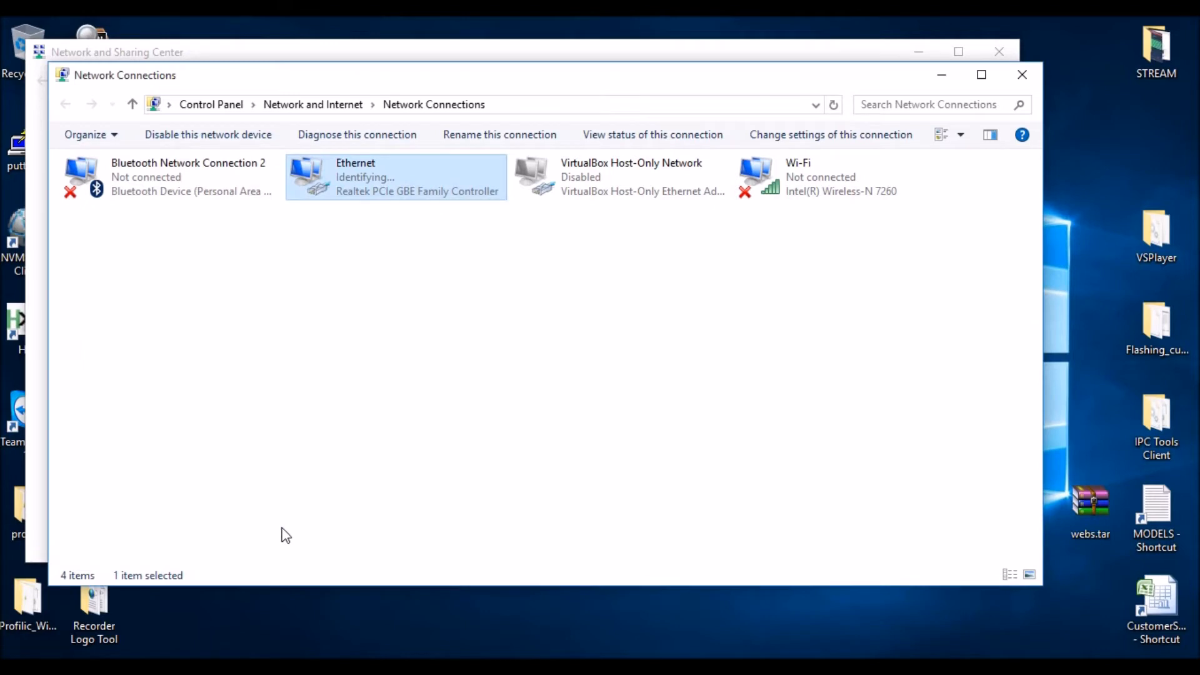
# - Switch to Chrome, open 192.168.1.20 and proceed past the certificate warning to the device's login page
pyautogui.click(210, 668)
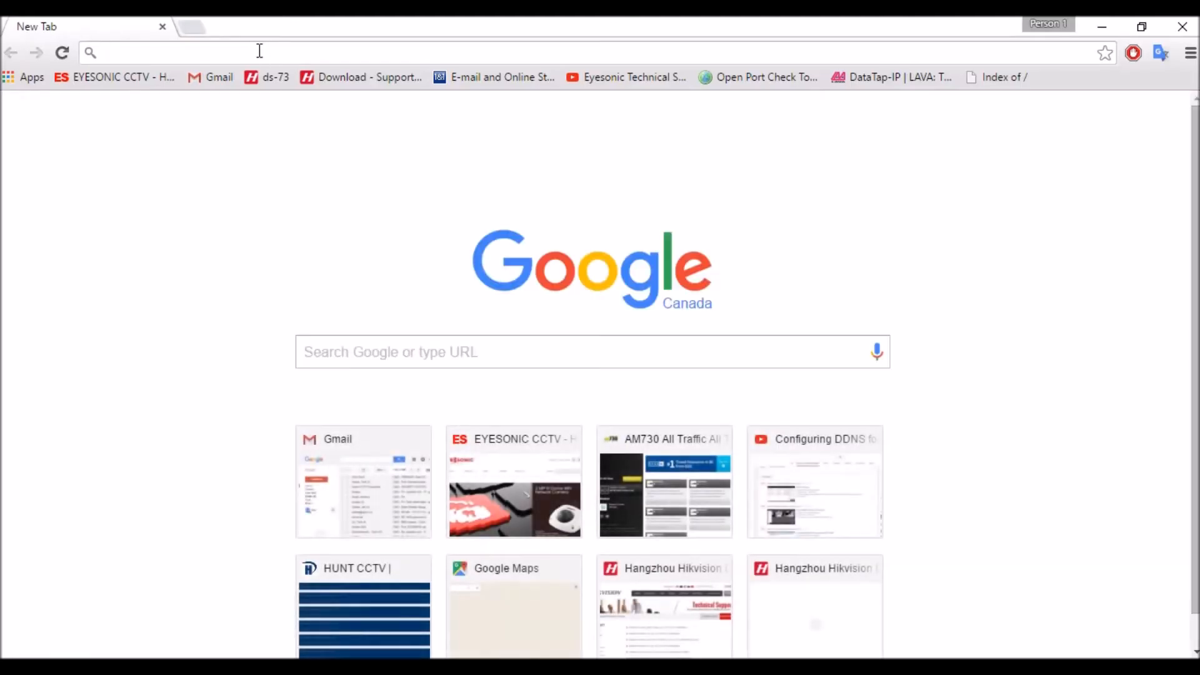
pyautogui.write('192.168.1.20')
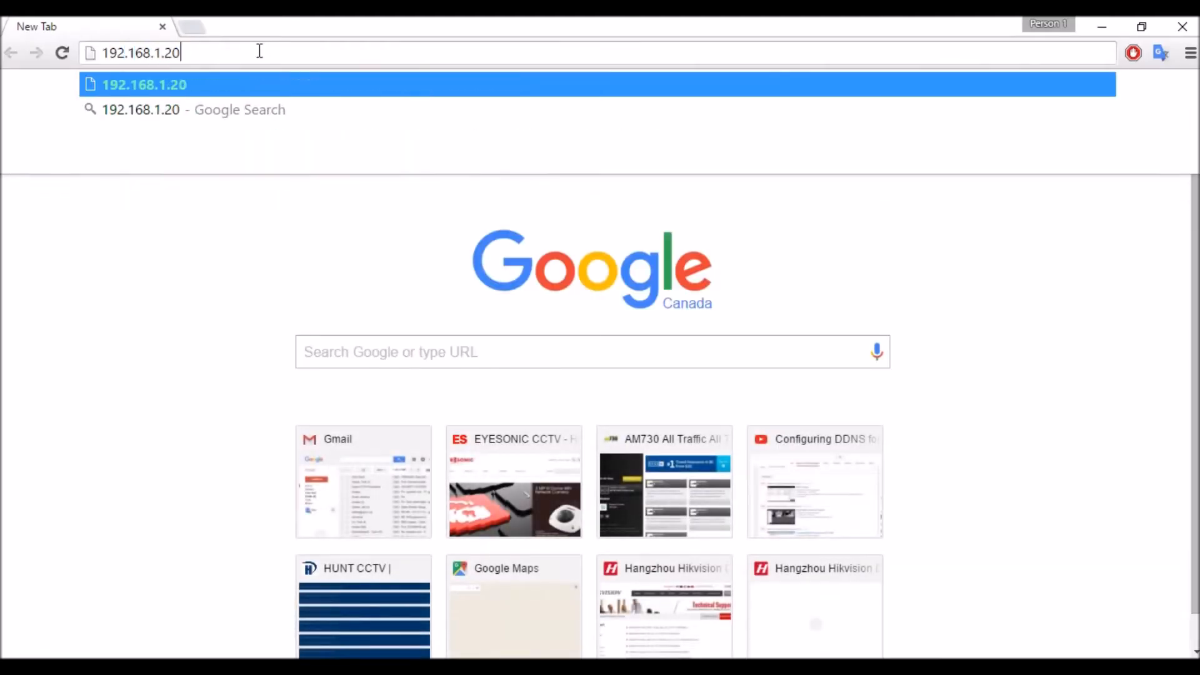
pyautogui.press('Return')
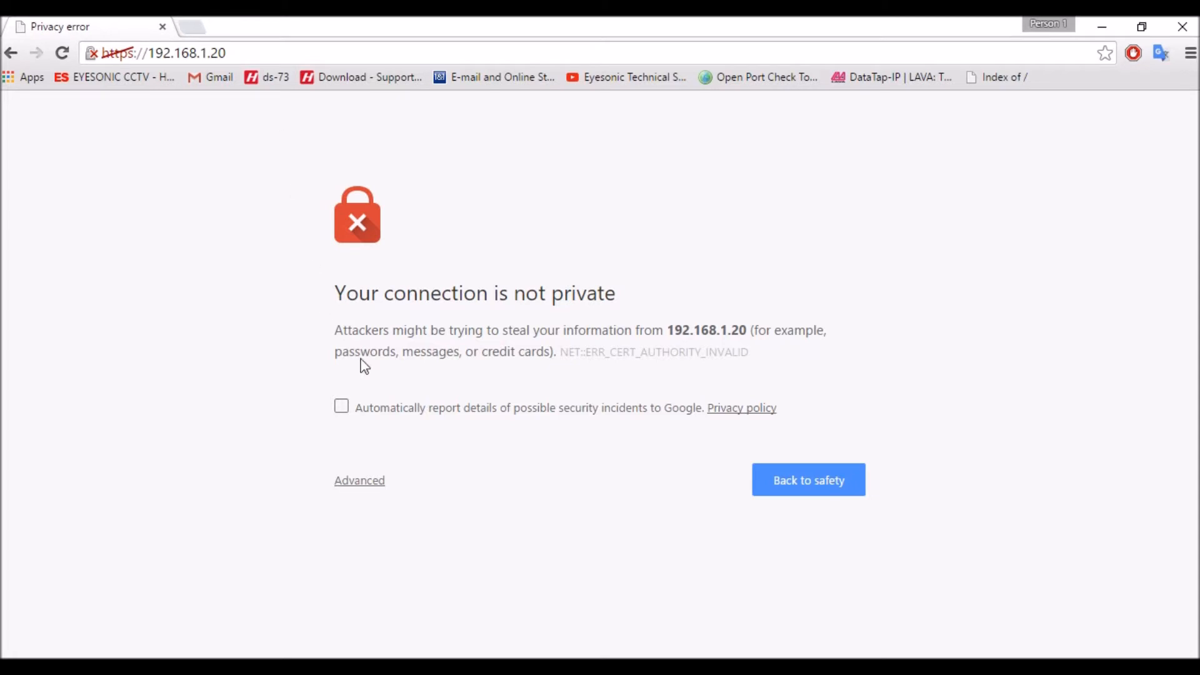
pyautogui.click(371, 485)
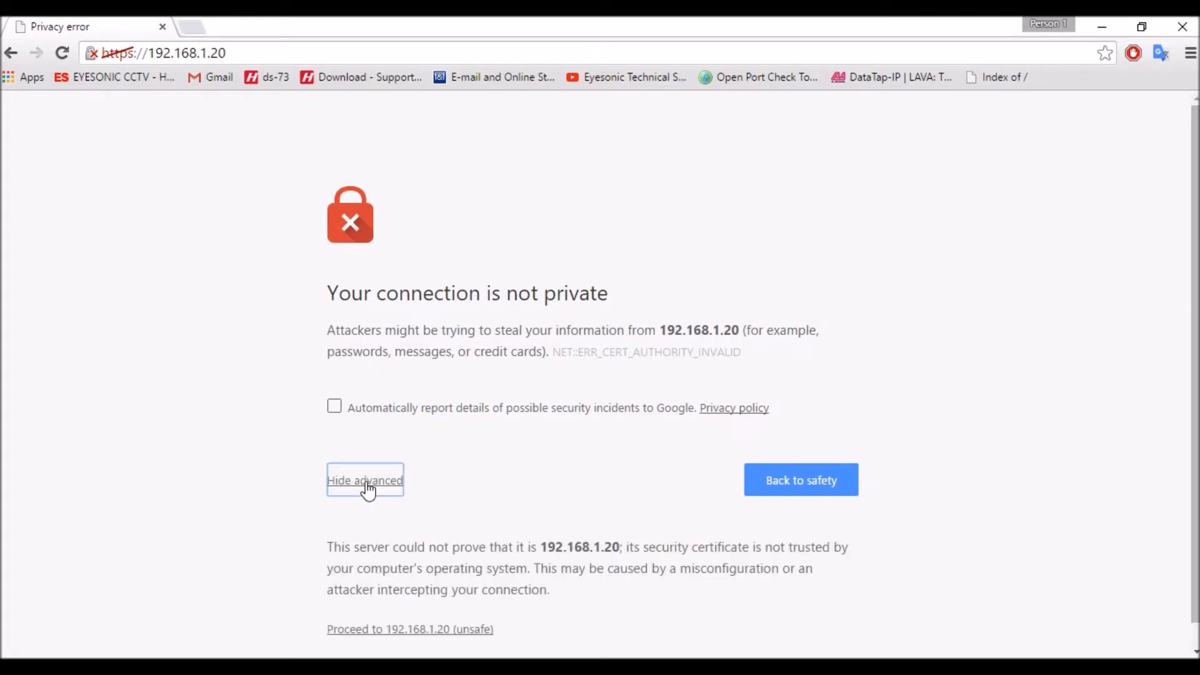
pyautogui.click(425, 631)
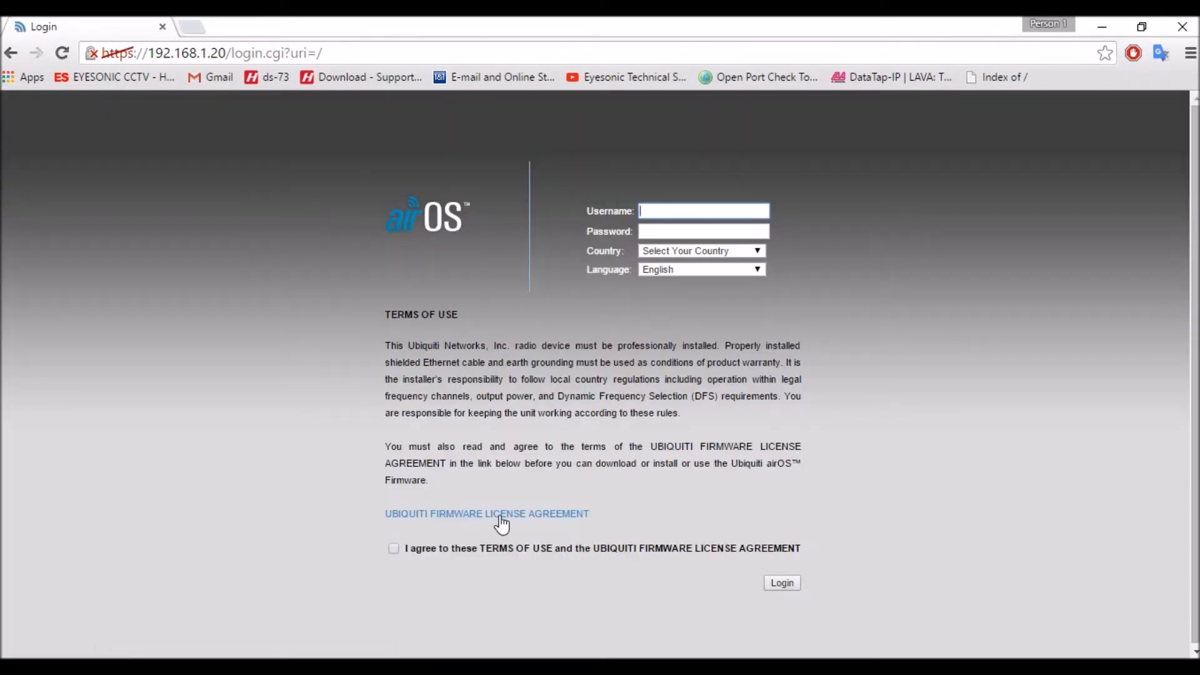
# - Log in with the administrator username and password, country Canada and the terms accepted, and dismiss the default-password notice
pyautogui.write('ubnt')
pyautogui.press('Tab')
pyautogui.write('ubnt')
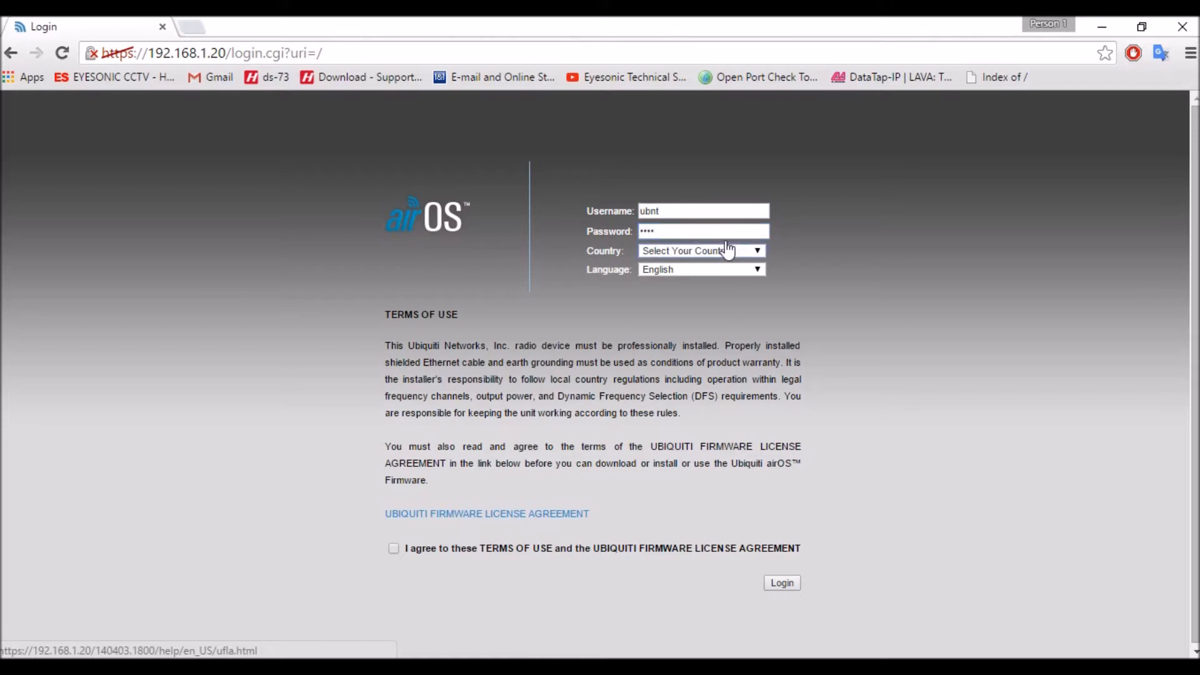
pyautogui.click(713, 252)
pyautogui.click(706, 275)
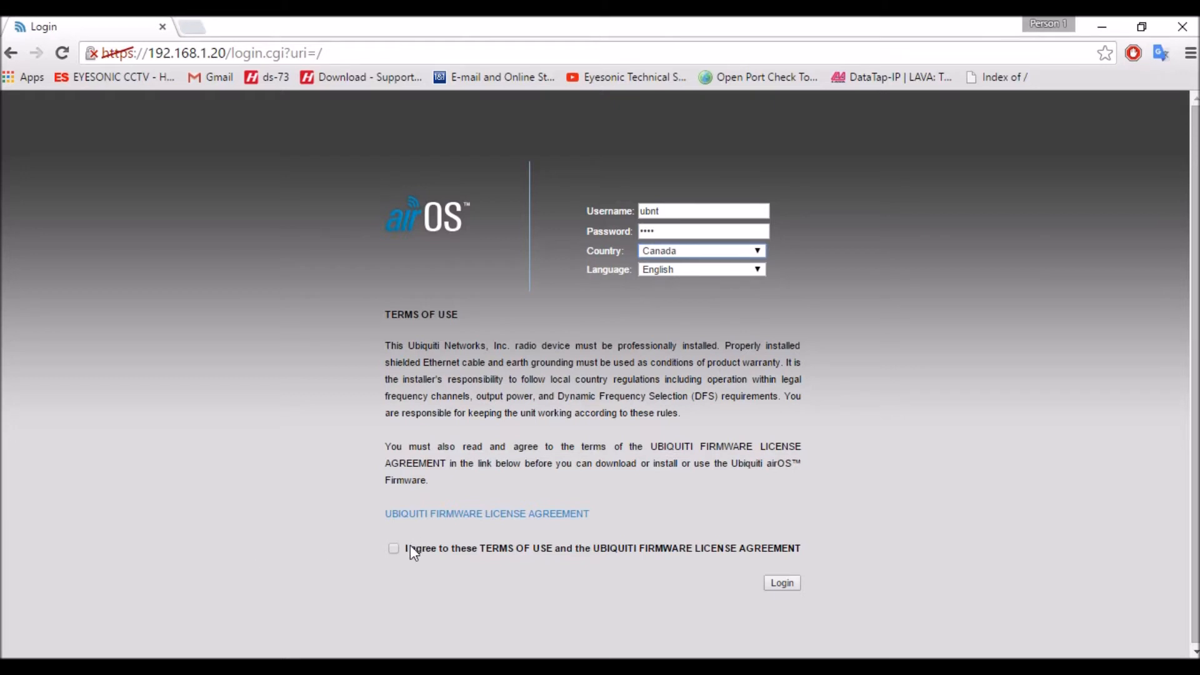
pyautogui.click(394, 549)
pyautogui.click(782, 583)
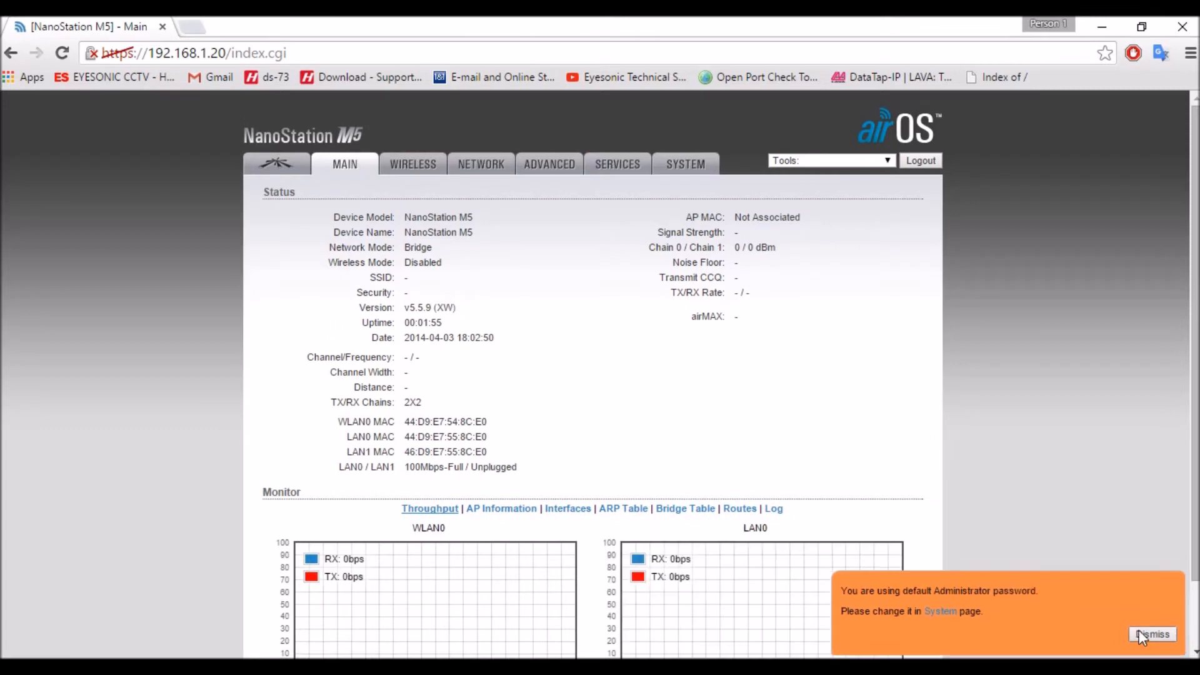
pyautogui.click(1139, 635)
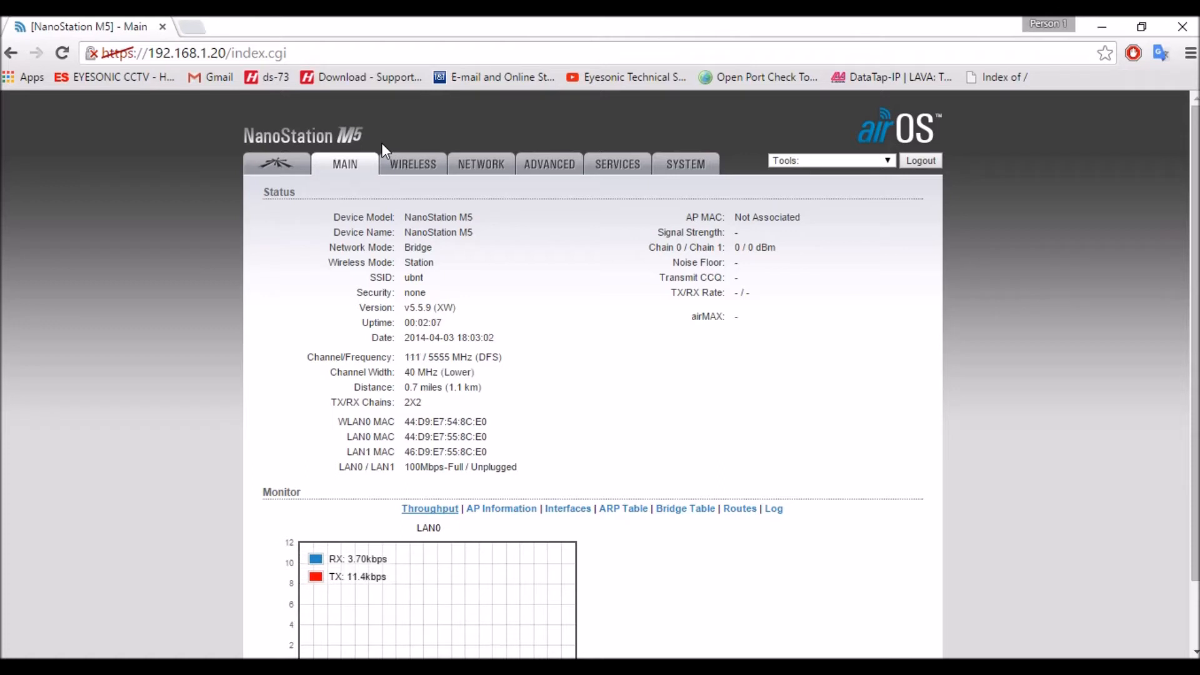
# - In the wireless settings, set the wireless mode to Access Point and enable WDS (Transparent Bridge Mode)
pyautogui.click(415, 166)
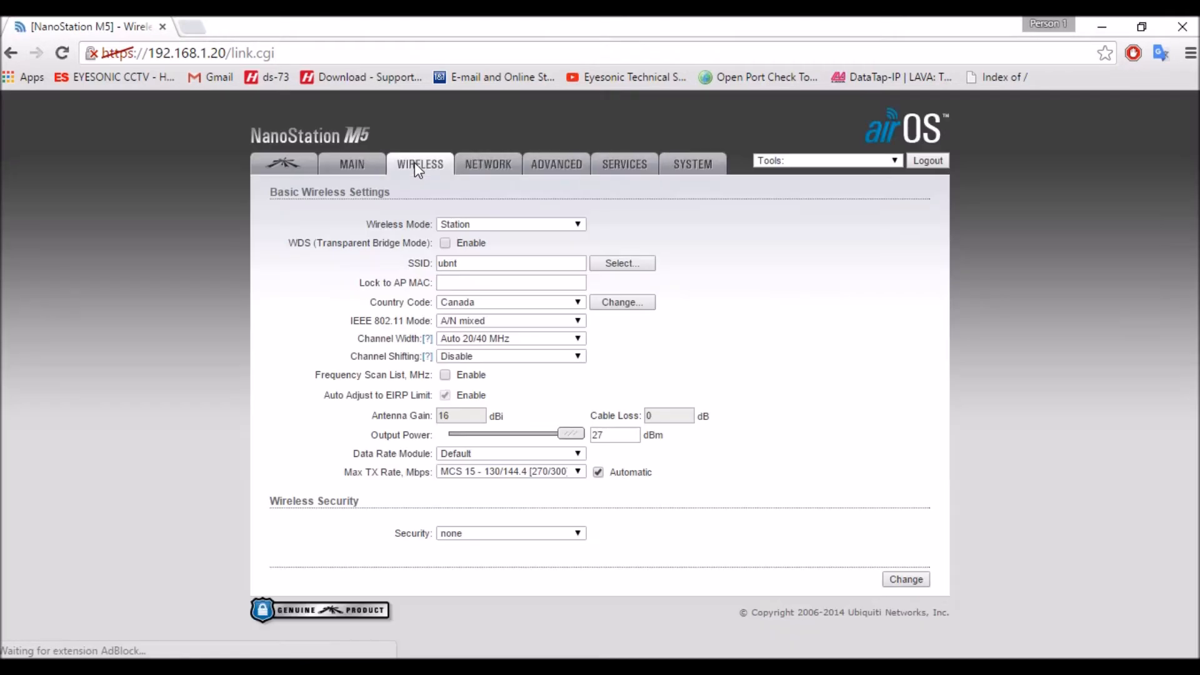
pyautogui.click(475, 226)
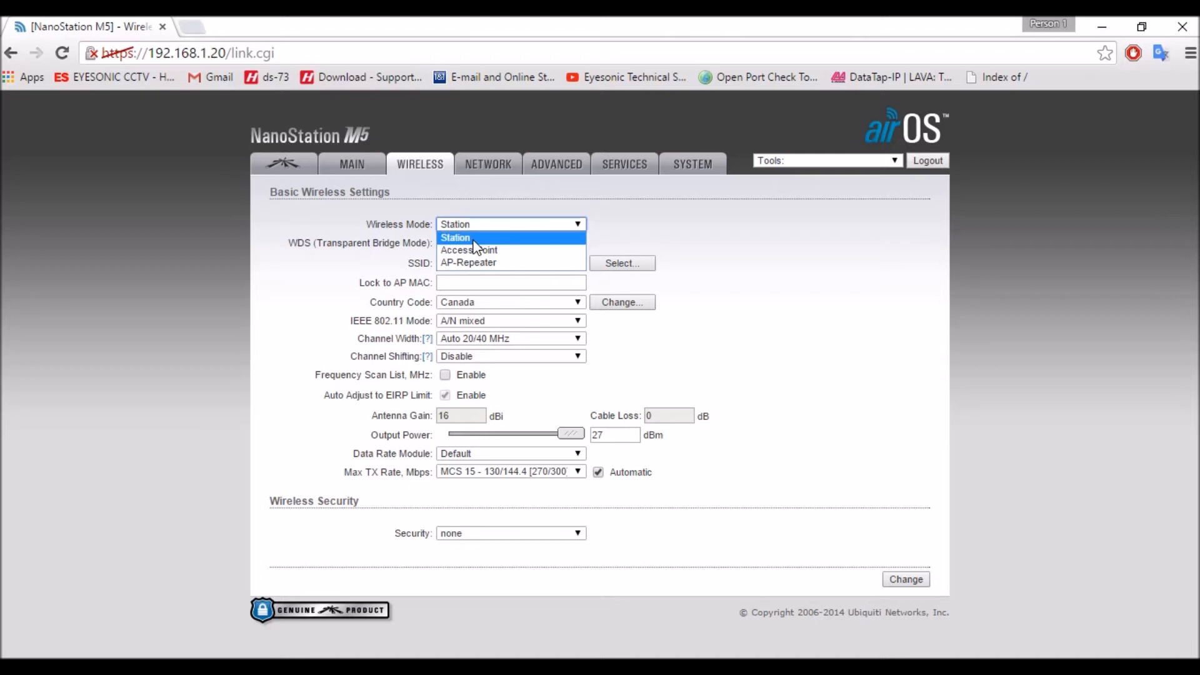
pyautogui.click(473, 249)
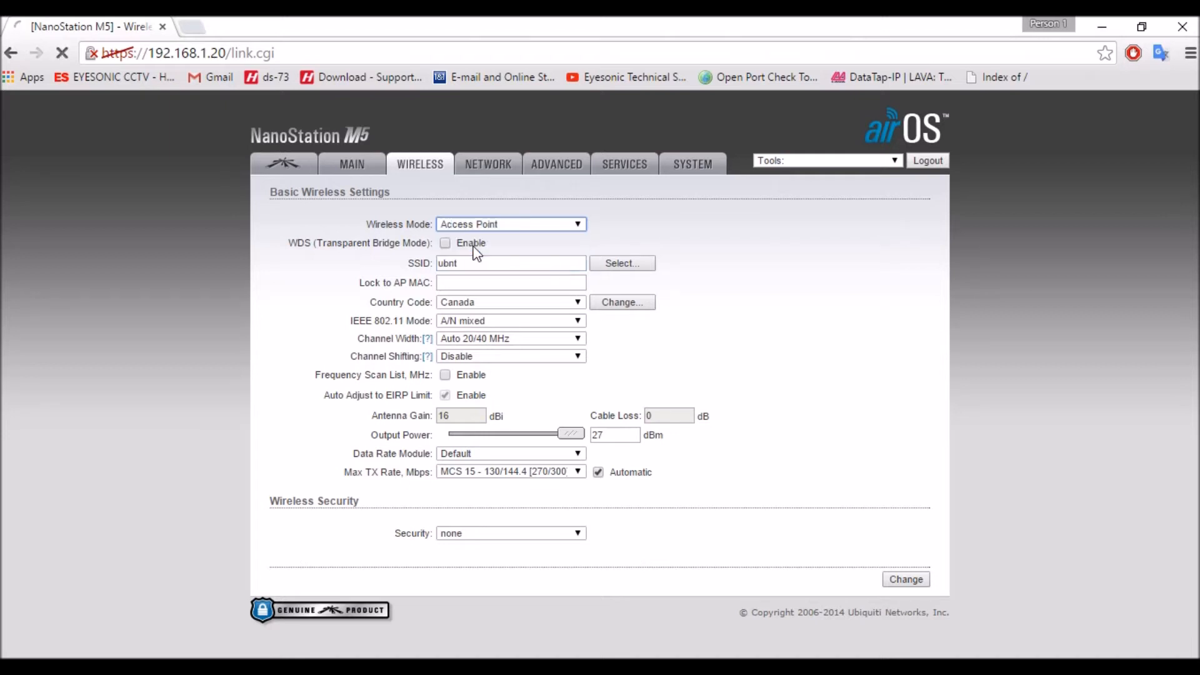
pyautogui.click(443, 243)
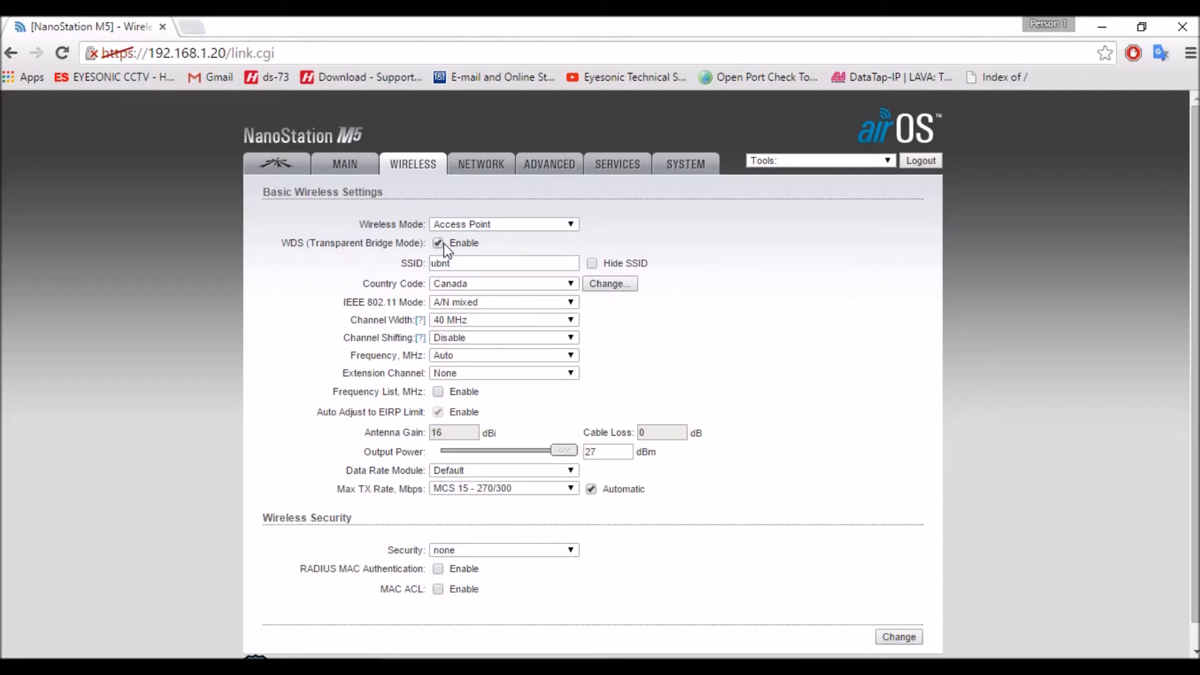
# - Set the SSID to testnetwork and look through the available channel widths
pyautogui.click(503, 263)
pyautogui.moveTo(482, 263); pyautogui.dragTo(429, 258)
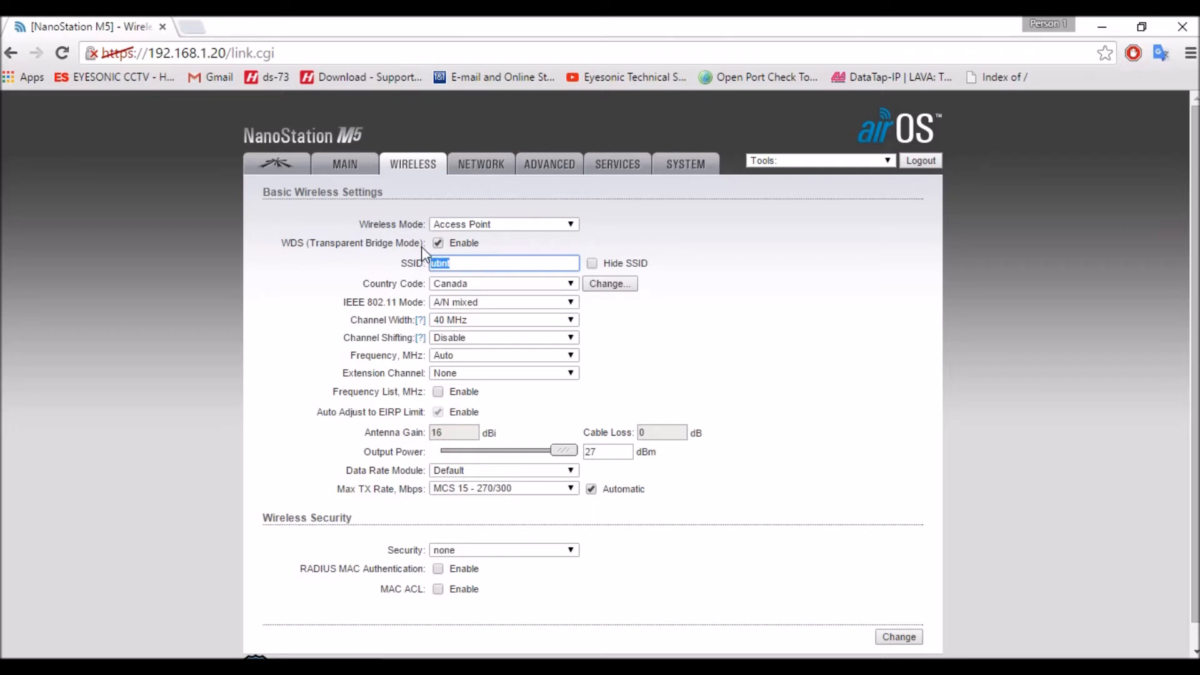
pyautogui.write('testnetow')
pyautogui.press('BackSpace')
pyautogui.press('BackSpace')
pyautogui.write('work')
pyautogui.click(514, 325)
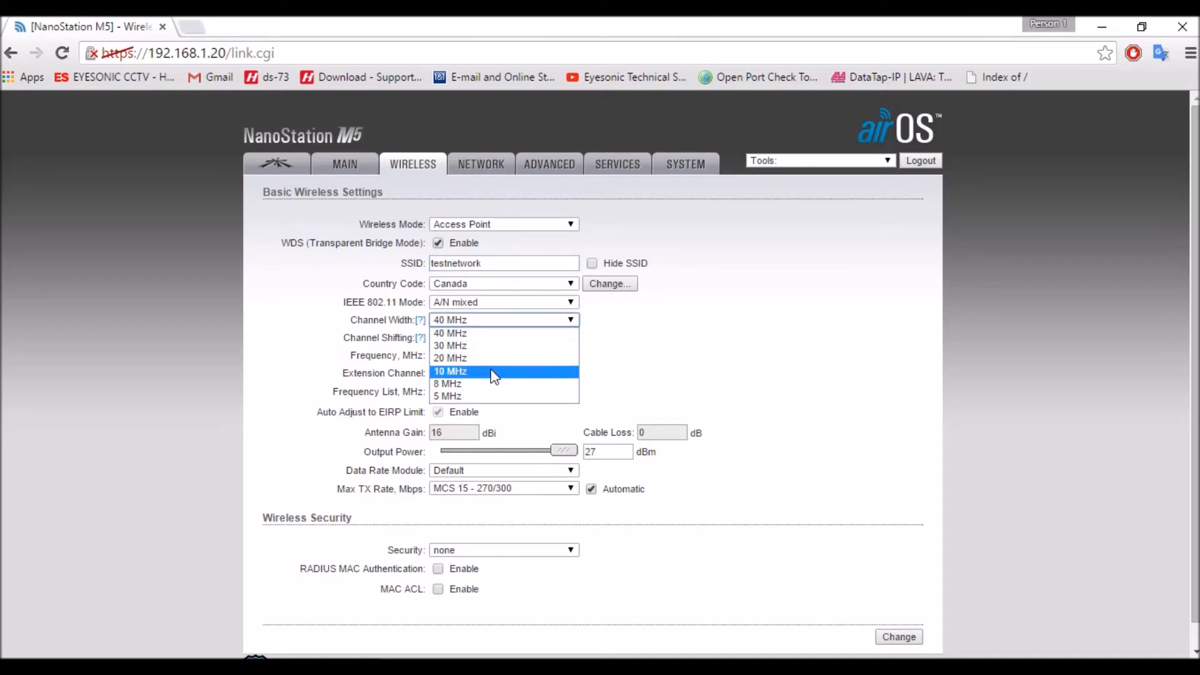
pyautogui.click(515, 322)
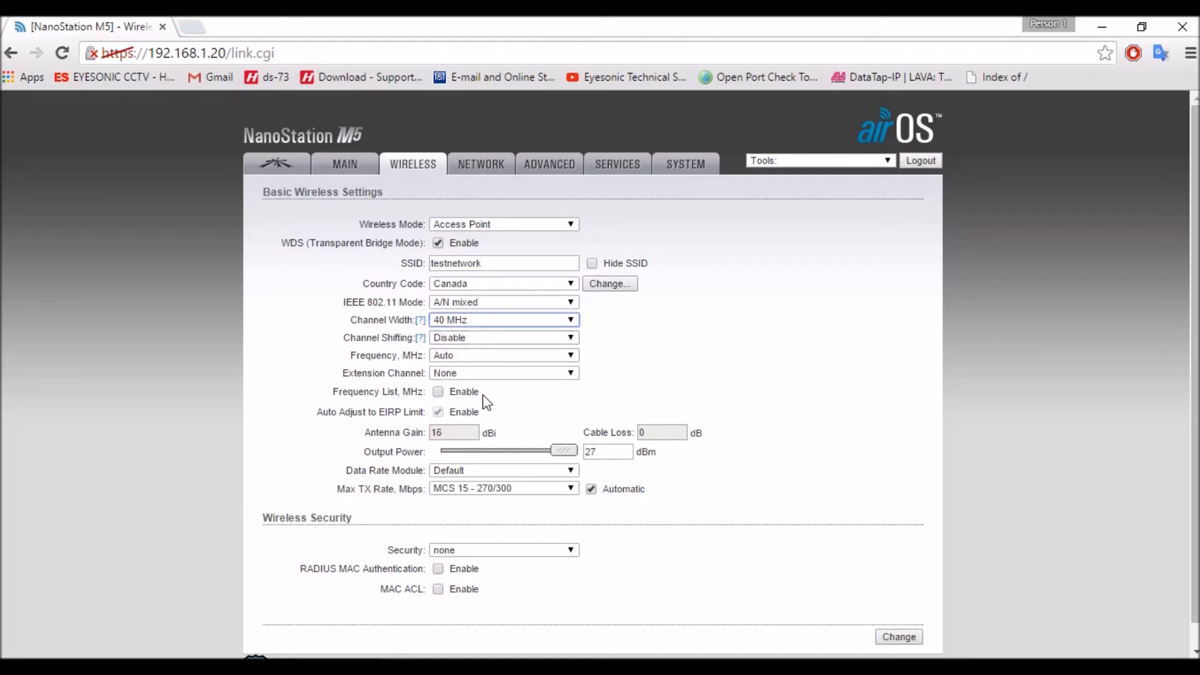
# - Set the wireless security to WPA2-AES with PSK as the WPA authentication
pyautogui.scroll(-1, 487, 451)
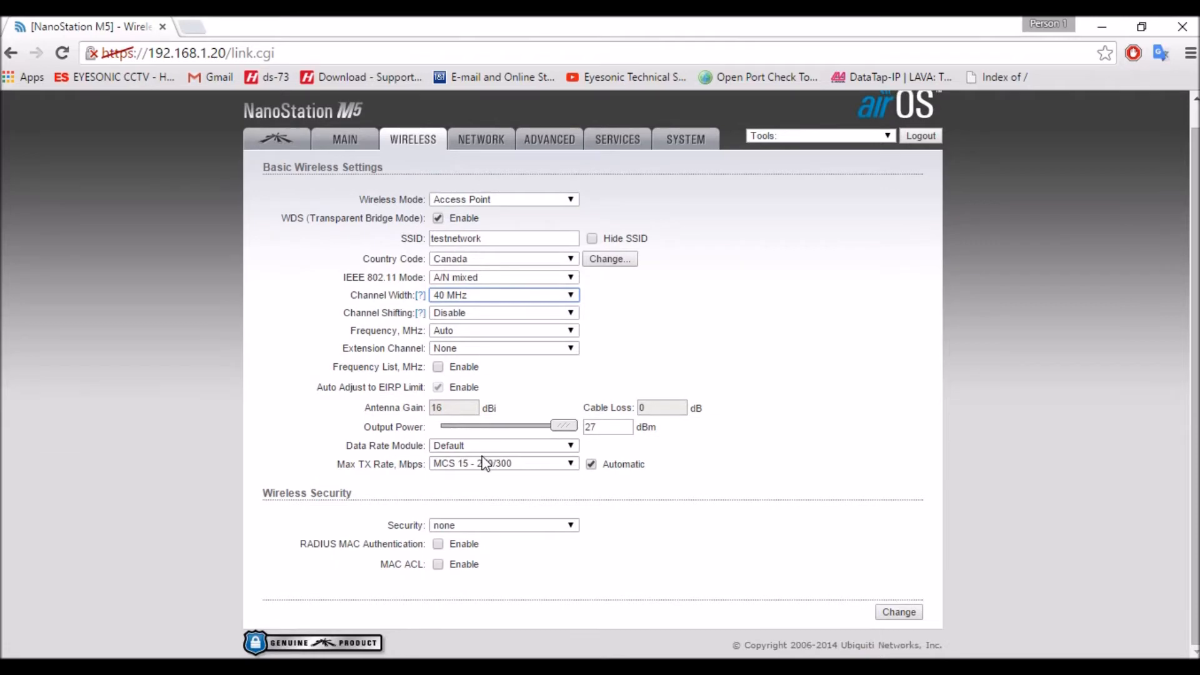
pyautogui.click(456, 526)
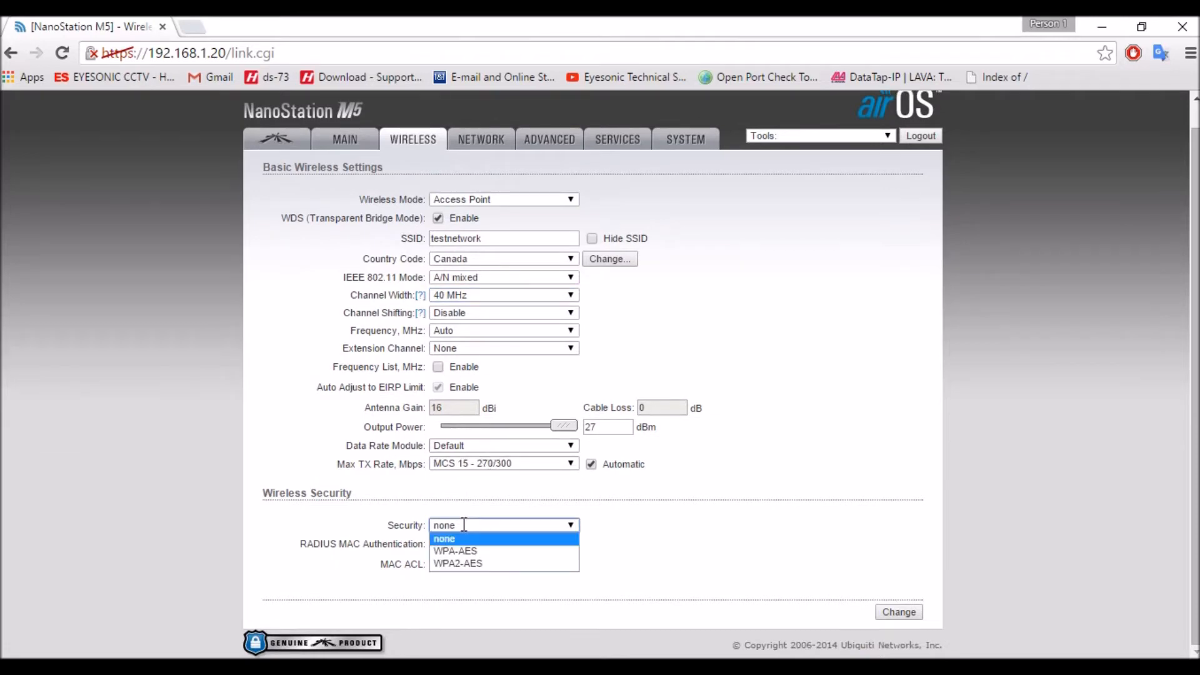
pyautogui.click(461, 566)
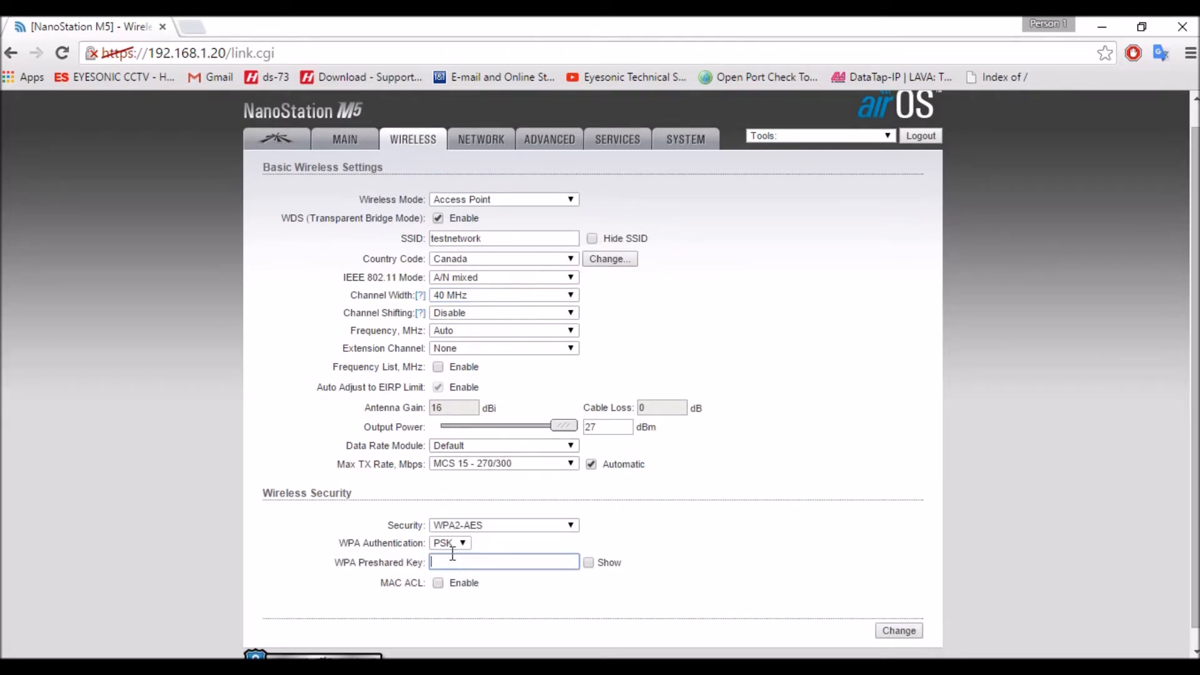
pyautogui.click(456, 542)
pyautogui.click(455, 543)
# - Enter a WPA preshared key and show it in plain text
pyautogui.click(461, 566)
pyautogui.write('••••••')
pyautogui.click(584, 561)
pyautogui.click(588, 563)
pyautogui.click(588, 562)
pyautogui.click(588, 562)
pyautogui.click(445, 562)
pyautogui.write('t')
pyautogui.click(630, 537)
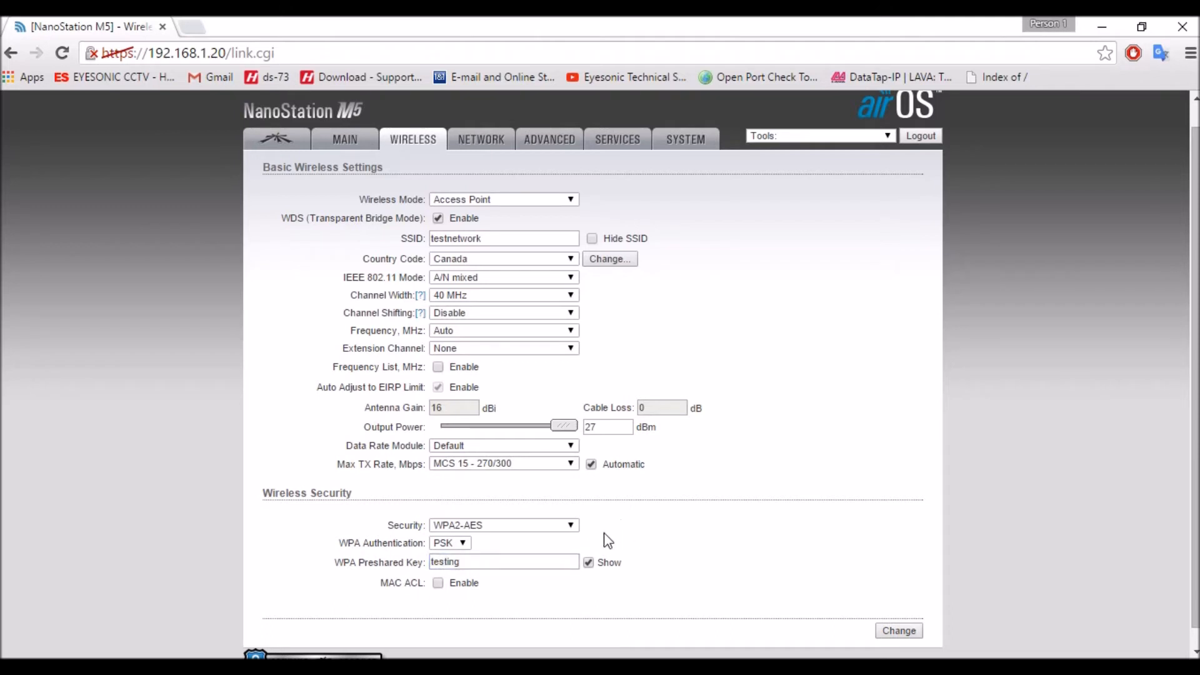
# - Replace the WPA preshared key with a variant mixing upper case, lower case and digits
pyautogui.moveTo(477, 566); pyautogui.dragTo(363, 532)
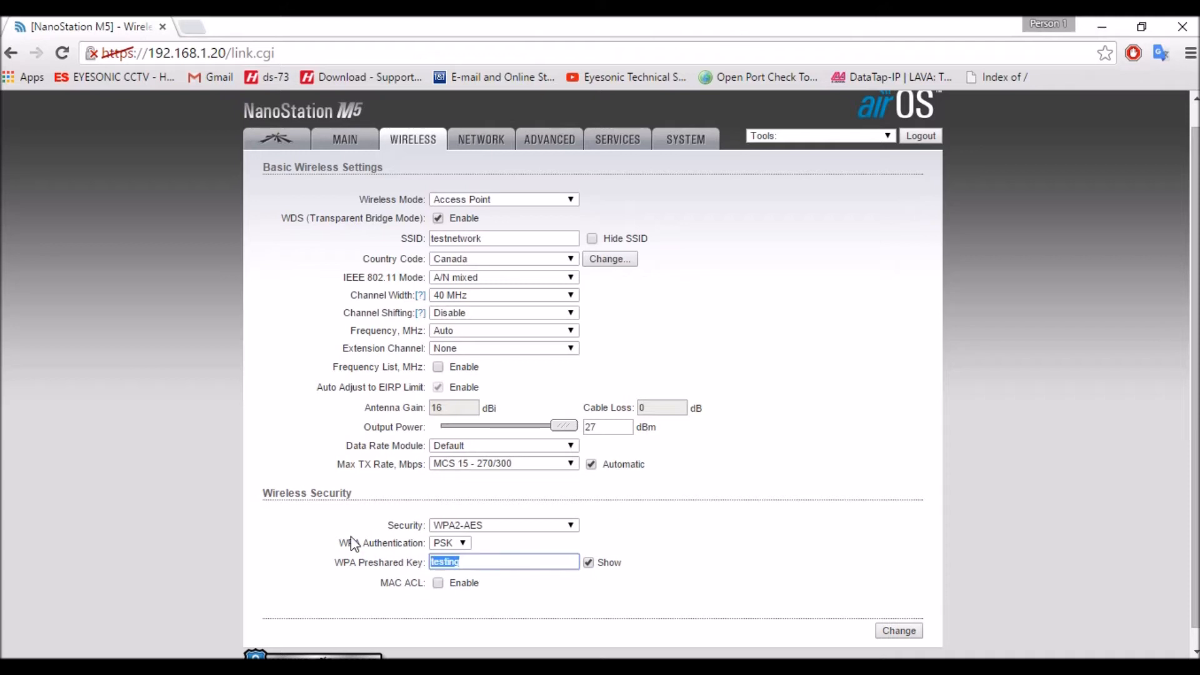
pyautogui.press('BackSpace')
pyautogui.write('T3st1nG')
# - Change the WPA preshared key back to the simple word and try to submit the wireless settings
pyautogui.doubleClick(447, 562)
pyautogui.write('testing')
pyautogui.click(894, 631)
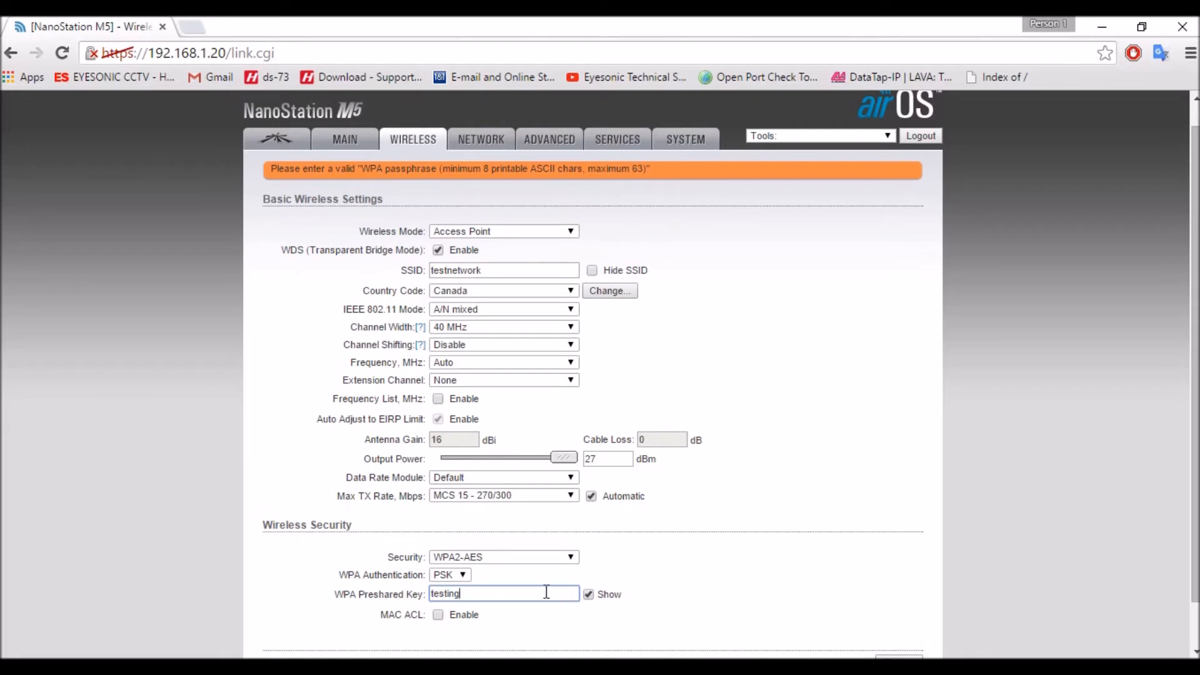
# - Lengthen the WPA preshared key with extra digits, and submit and apply the wireless configuration changes
pyautogui.write('123')
pyautogui.scroll(-1, 932, 642)
pyautogui.click(899, 611)
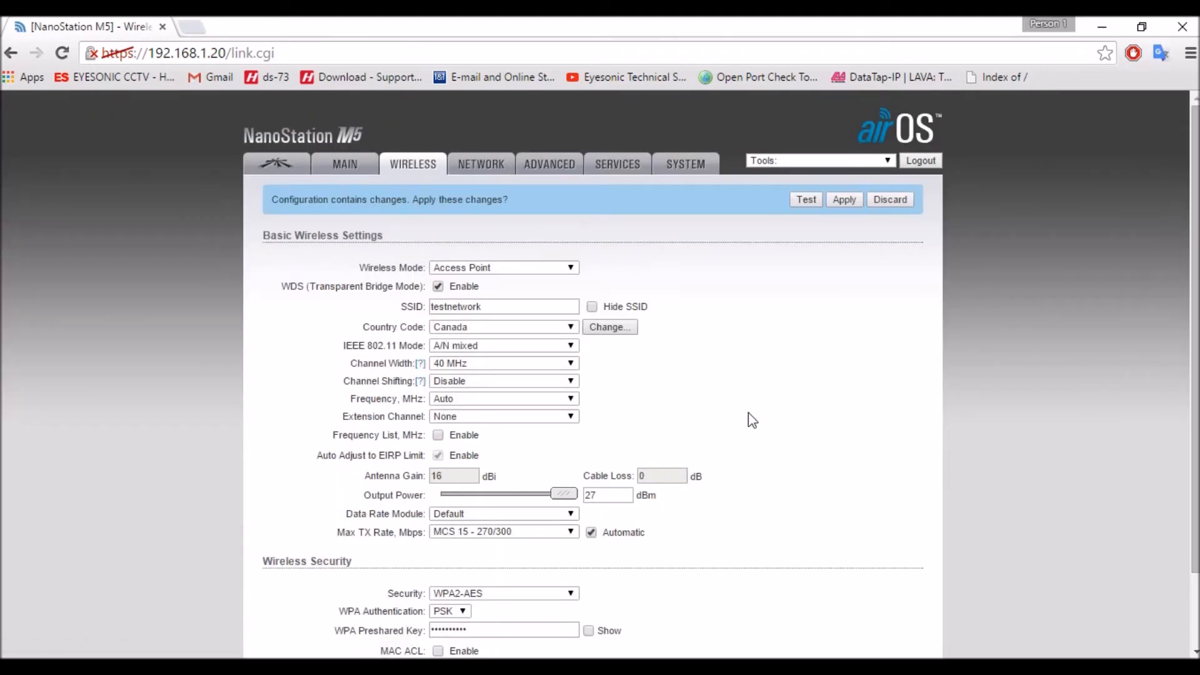
pyautogui.click(844, 199)
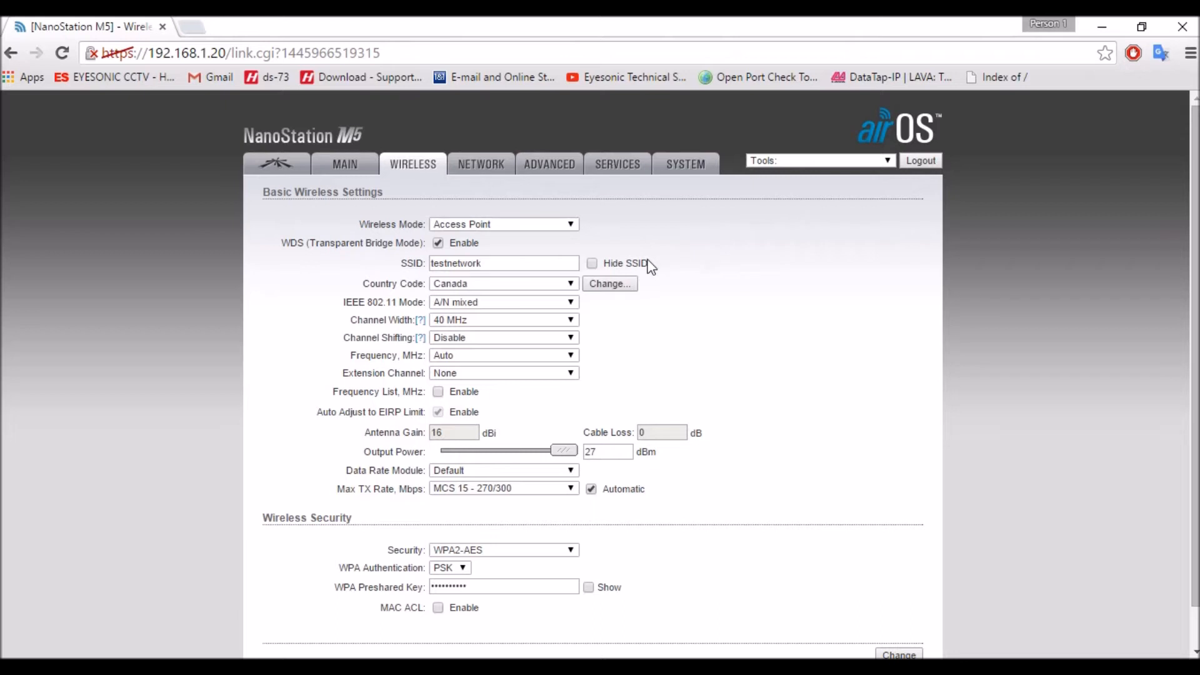
# - Open the device's network settings, reloading the page as needed, and choose Bridge as the network mode
pyautogui.click(488, 168)
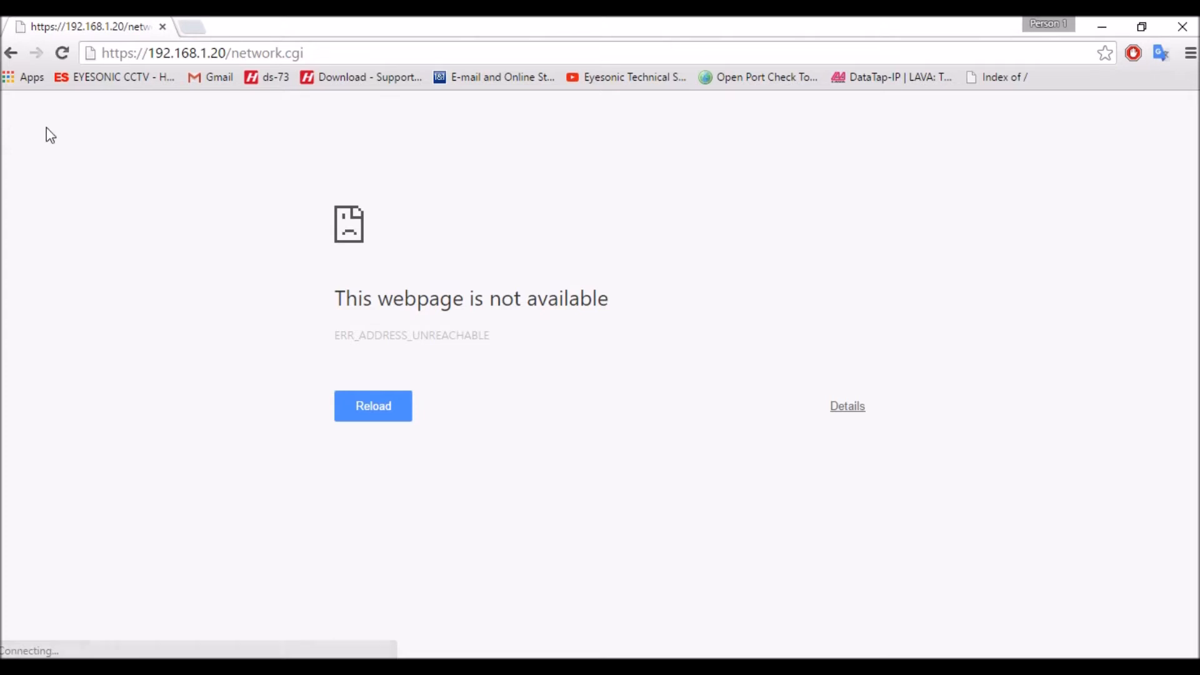
pyautogui.click(63, 60)
pyautogui.moveTo(233, 54); pyautogui.dragTo(312, 63)
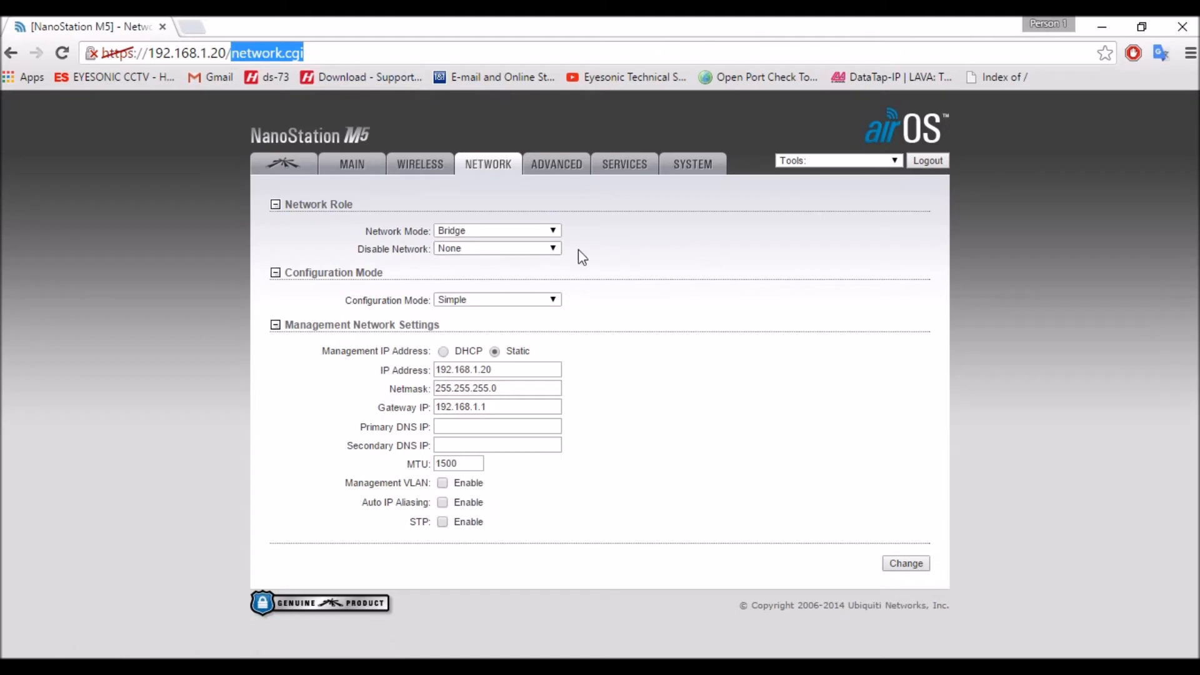
pyautogui.click(507, 230)
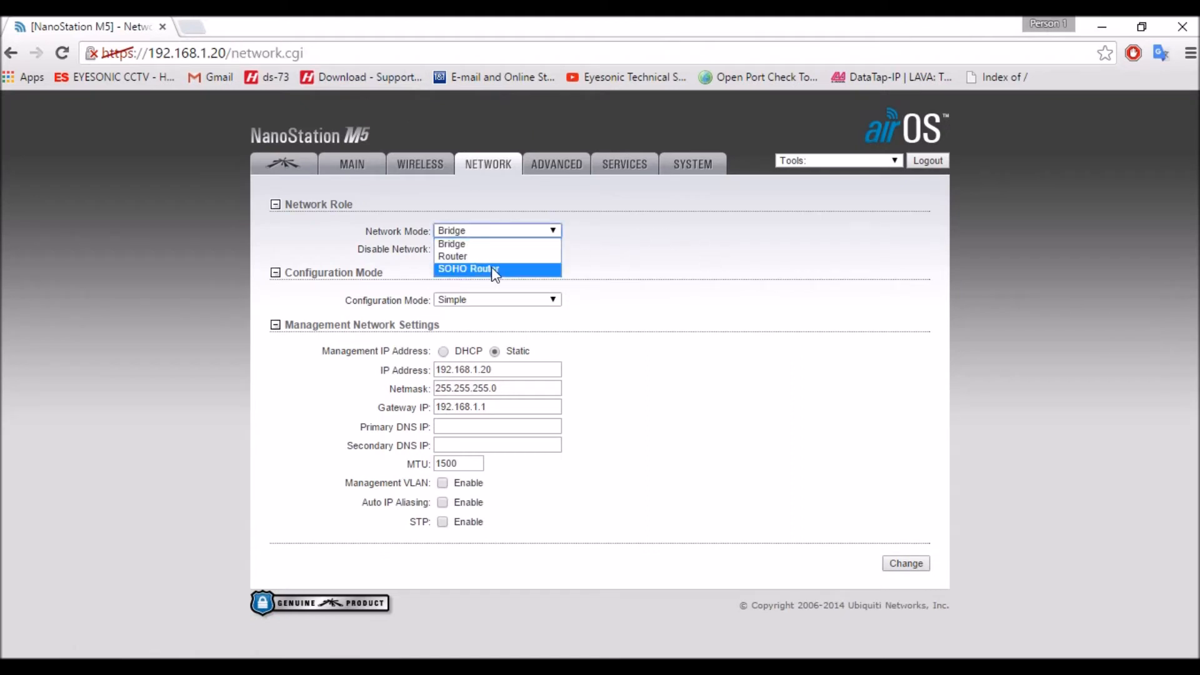
pyautogui.click(493, 244)
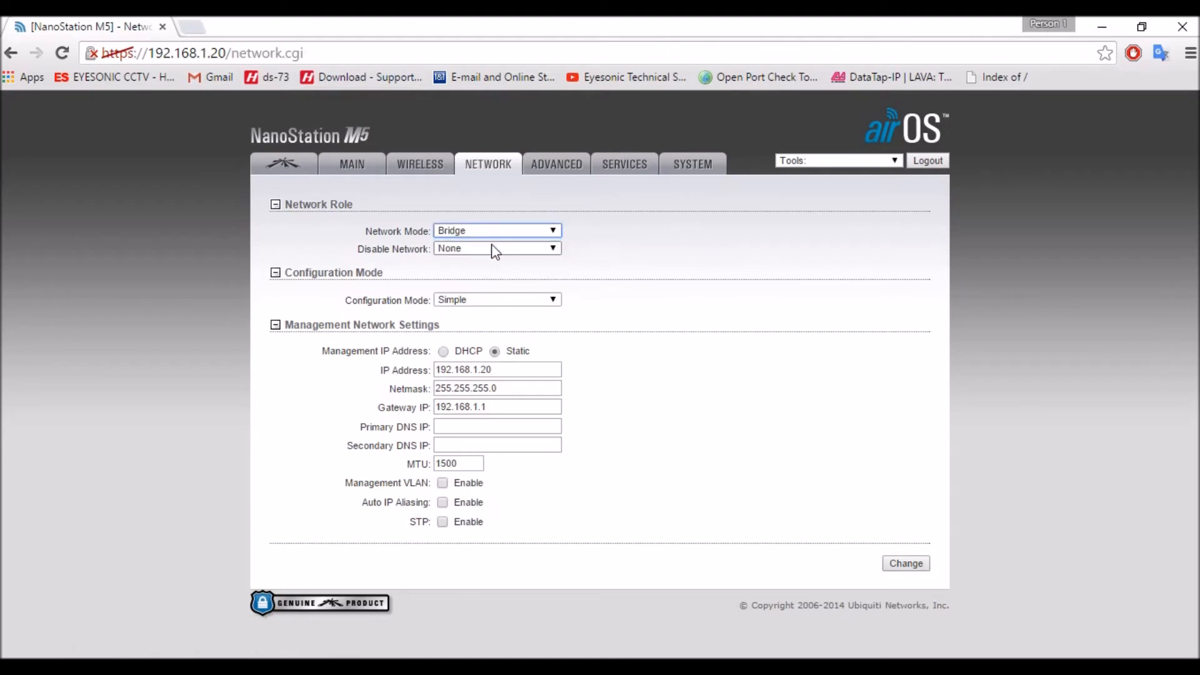
# - Leave Disable Network at None and set the static management IP address to 192.168.10.180
pyautogui.click(491, 248)
pyautogui.click(492, 248)
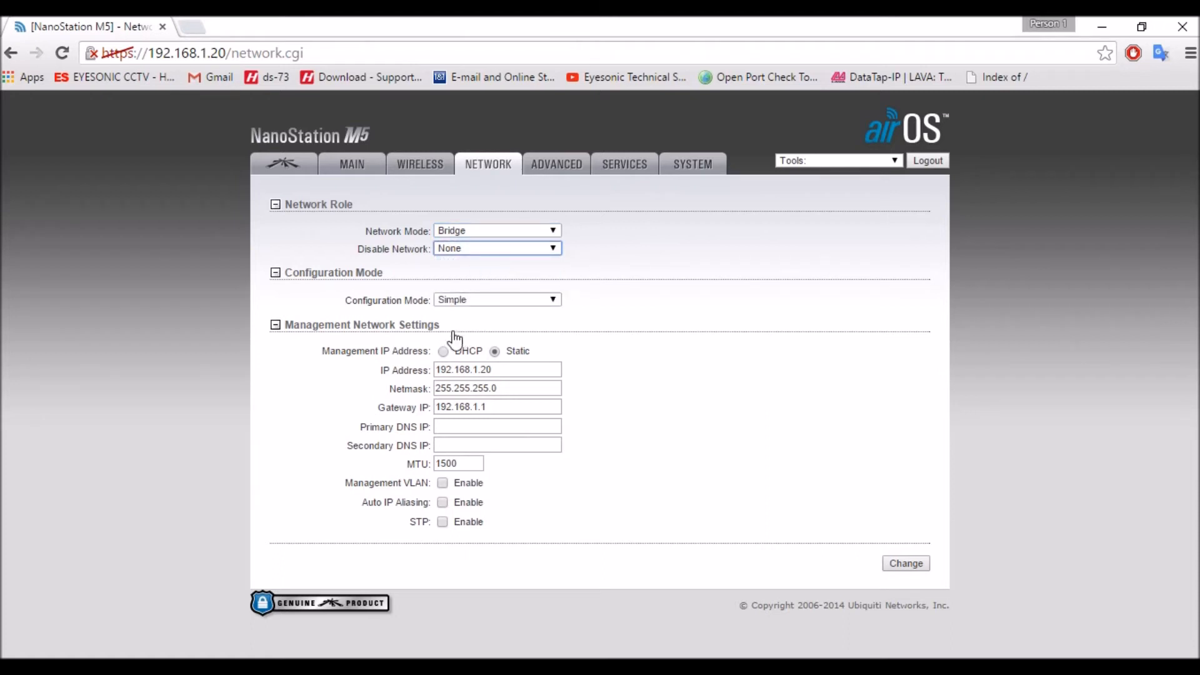
pyautogui.click(476, 370)
pyautogui.moveTo(473, 371); pyautogui.dragTo(504, 370)
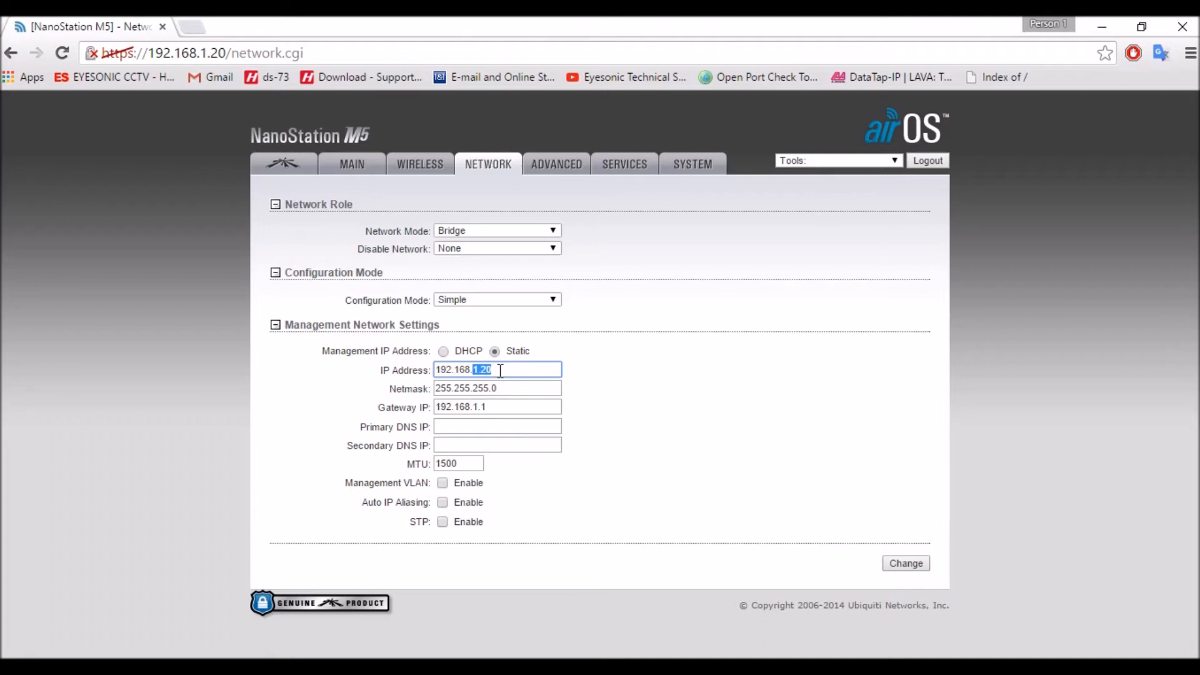
pyautogui.write('10.')
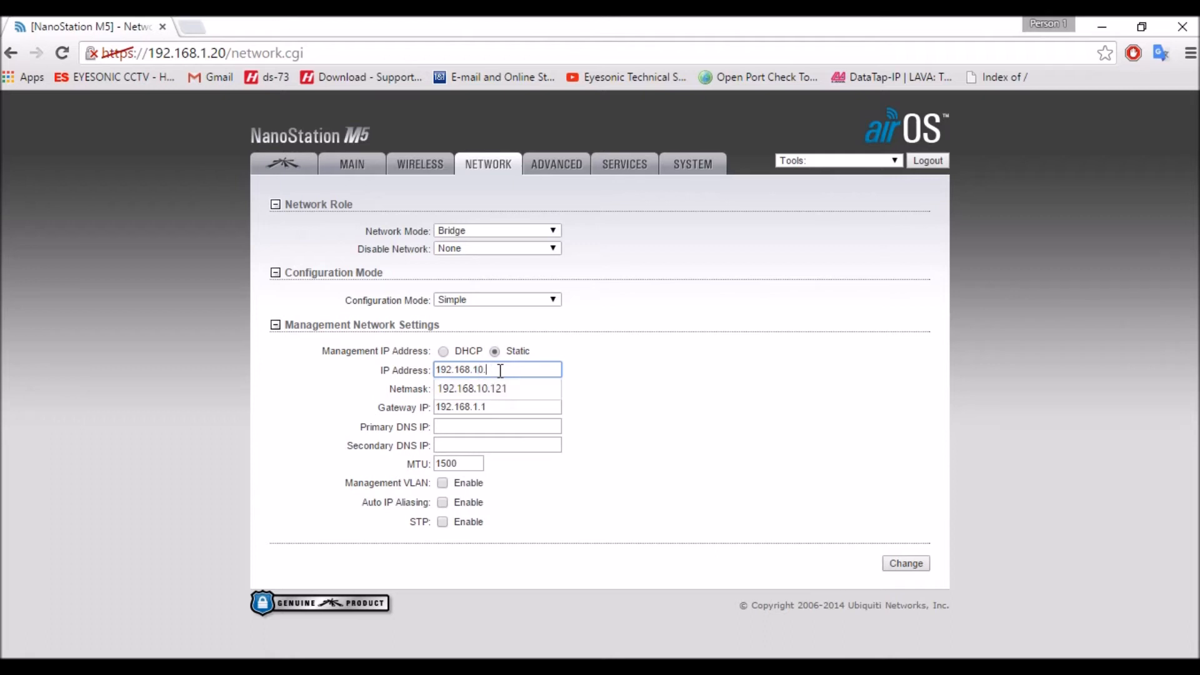
pyautogui.write('180')
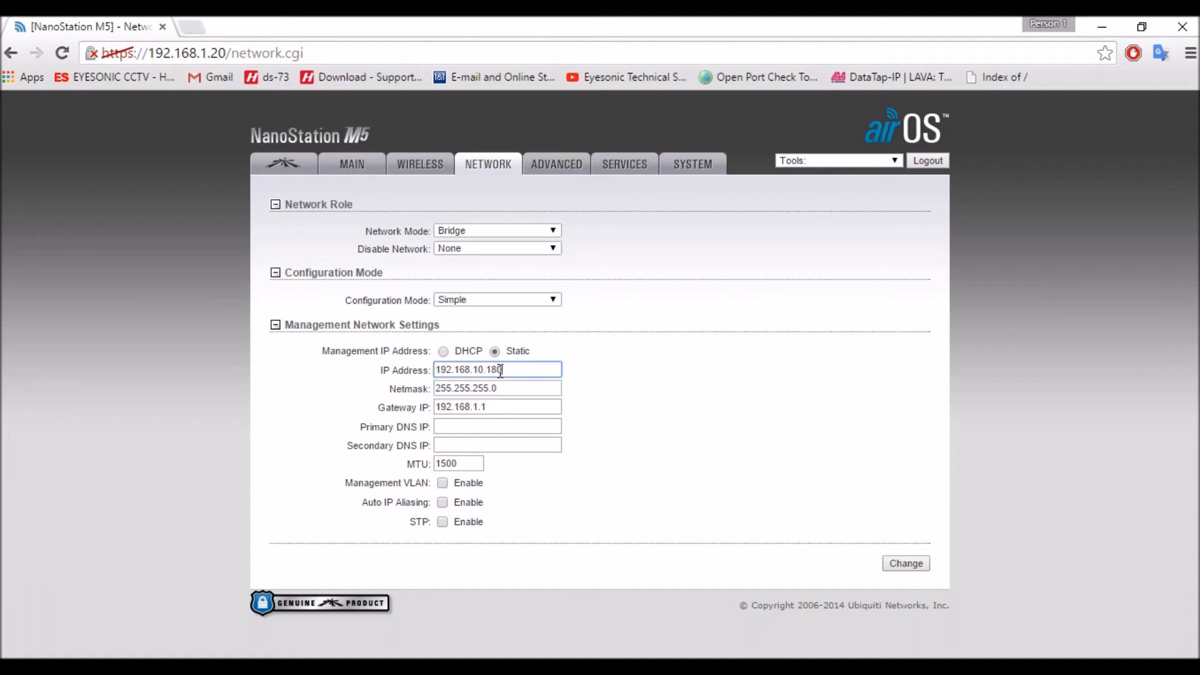
# - Set the gateway IP to 192.168.10.1, and submit and apply the access point's network changes
pyautogui.click(478, 407)
pyautogui.write('0')
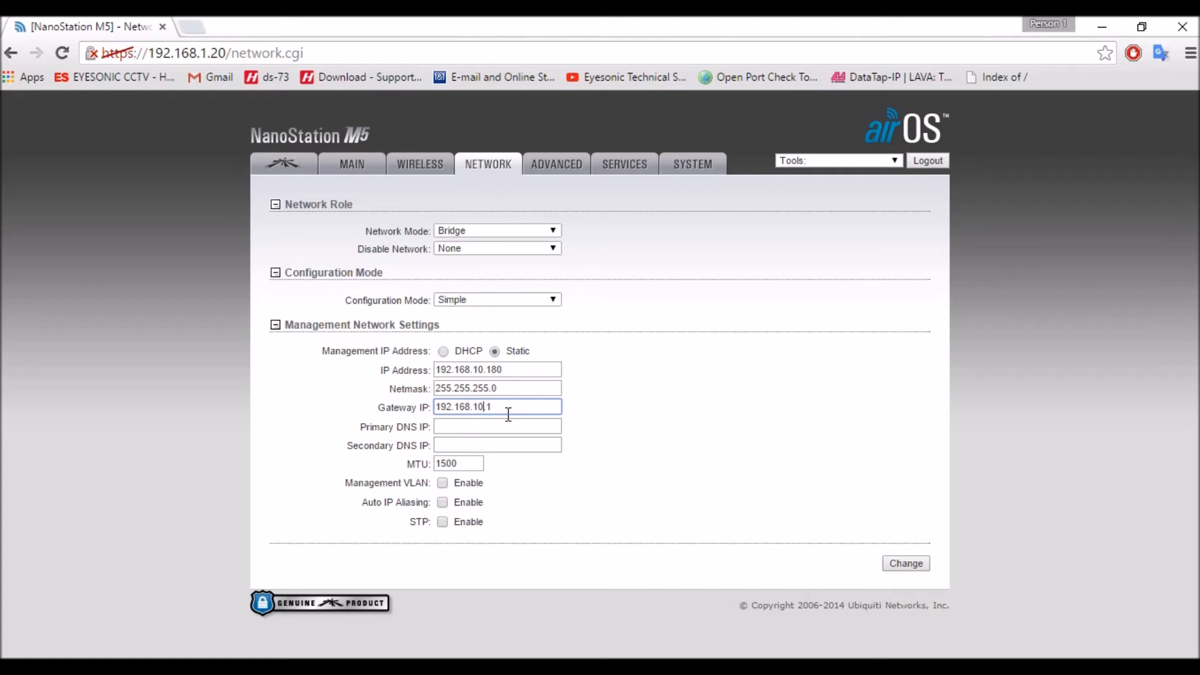
pyautogui.click(576, 411)
pyautogui.click(919, 564)
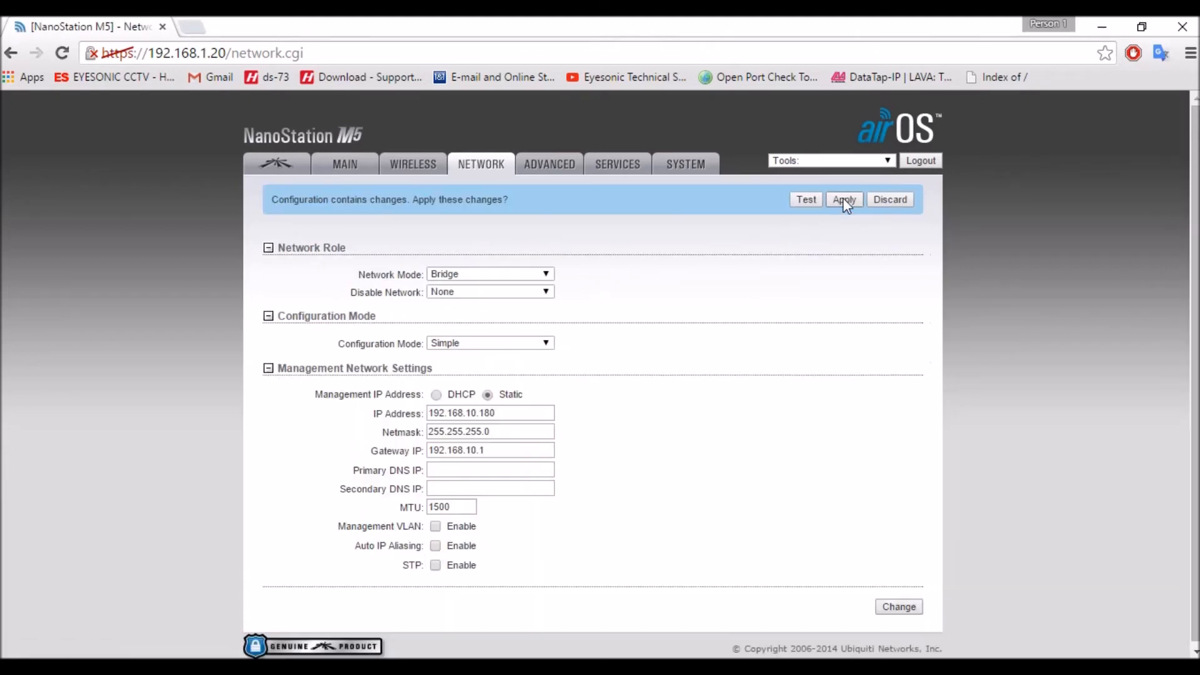
pyautogui.click(842, 198)
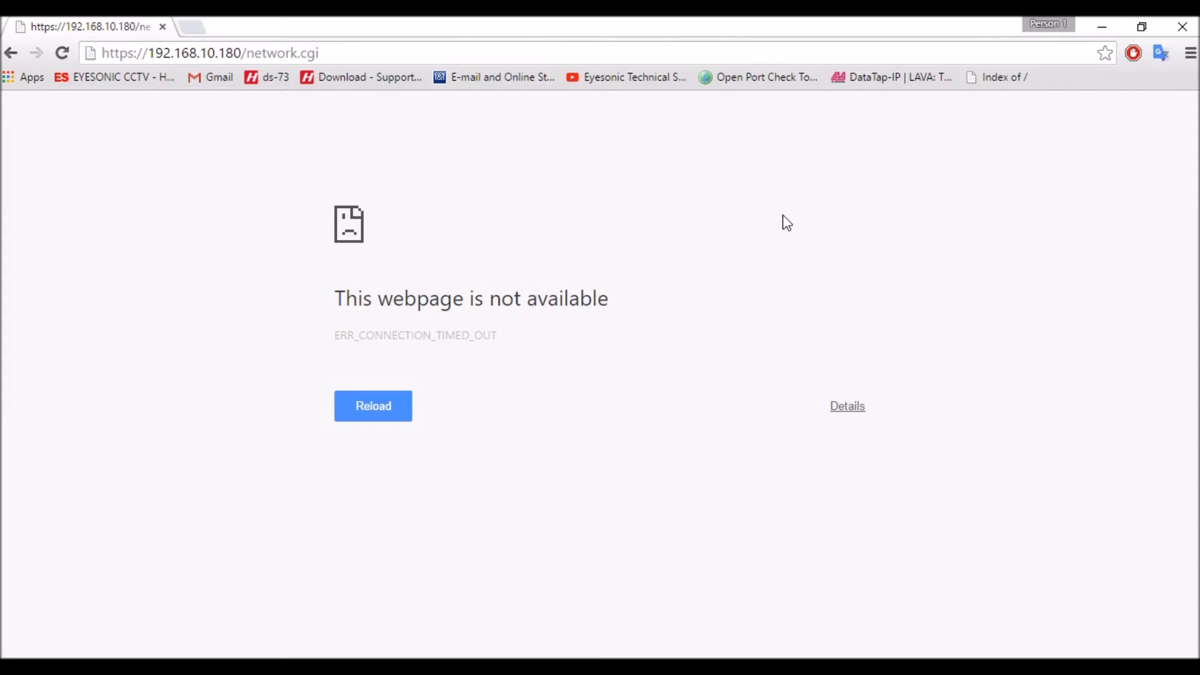
pyautogui.click(131, 54)
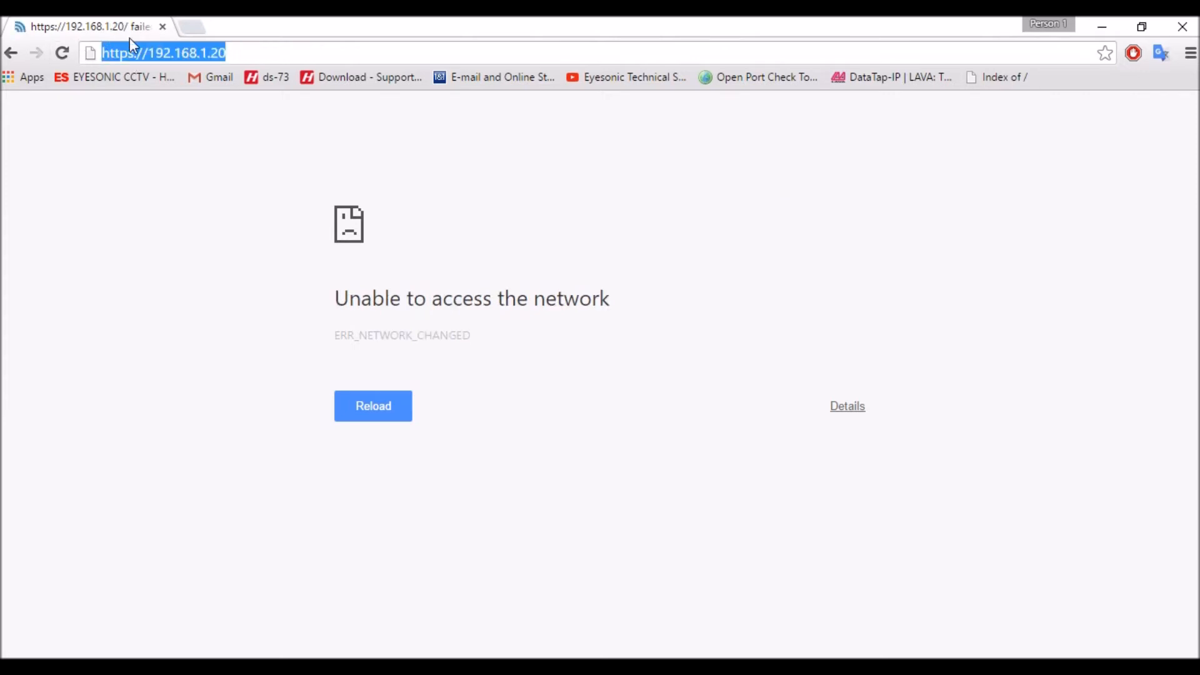
pyautogui.click(135, 54)
pyautogui.press('BackSpace')
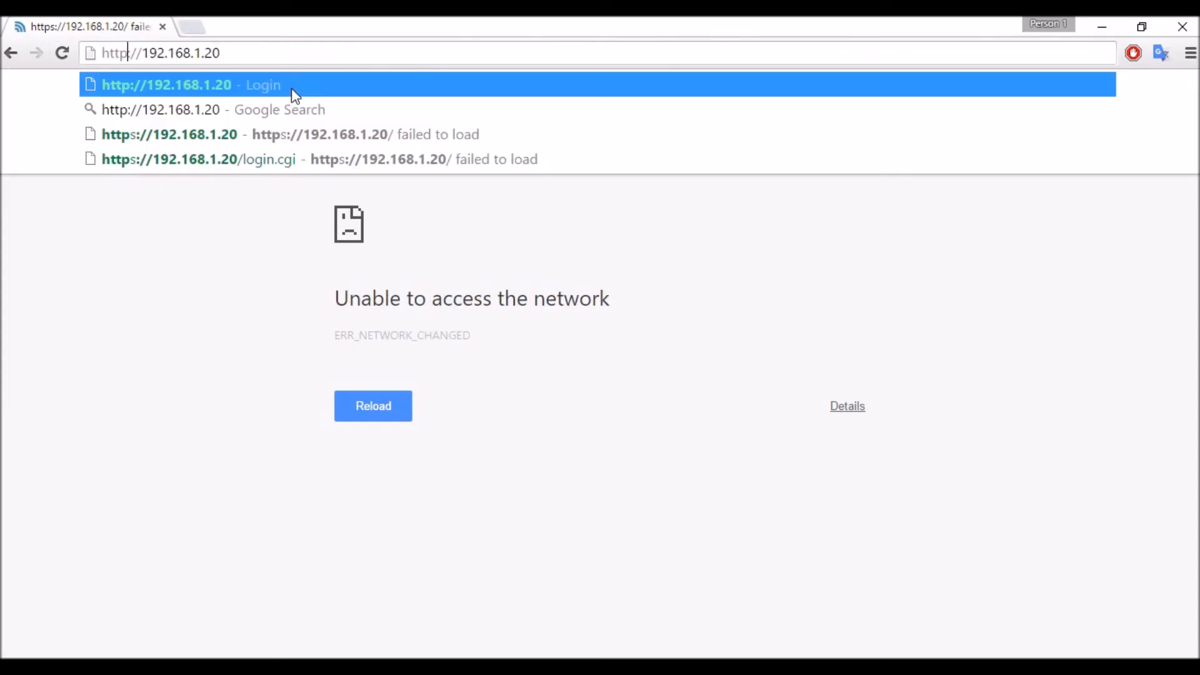
pyautogui.press('Return')
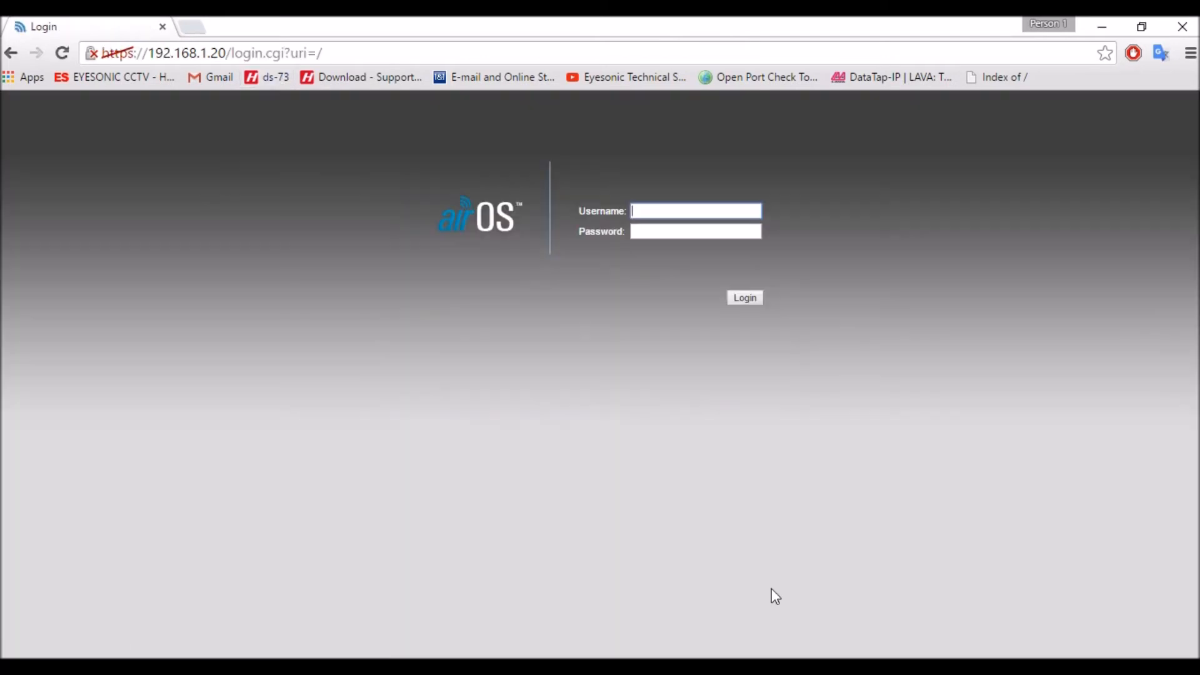
# - Log in to the second device by entering the default username and the account password
pyautogui.write('ubnt')
pyautogui.press('Tab')
pyautogui.write('ubnt')
pyautogui.press('Return')
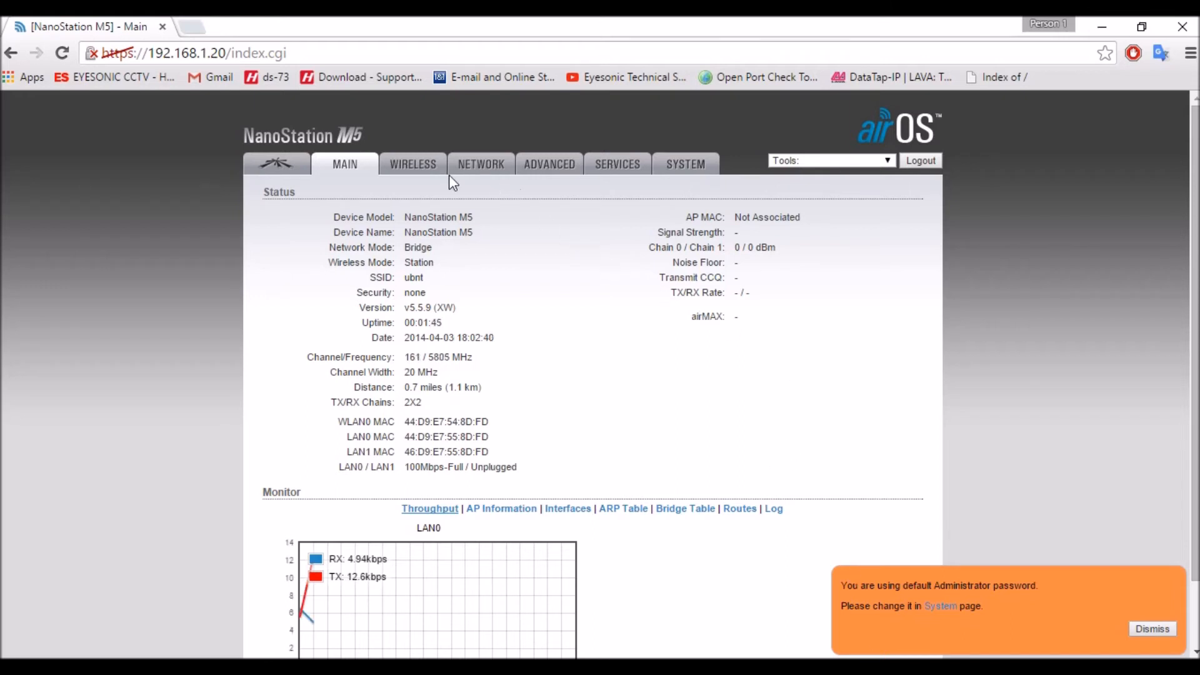
# - Open the wireless settings, keep Station as the wireless mode and set the SSID to testnetwork
pyautogui.click(418, 178)
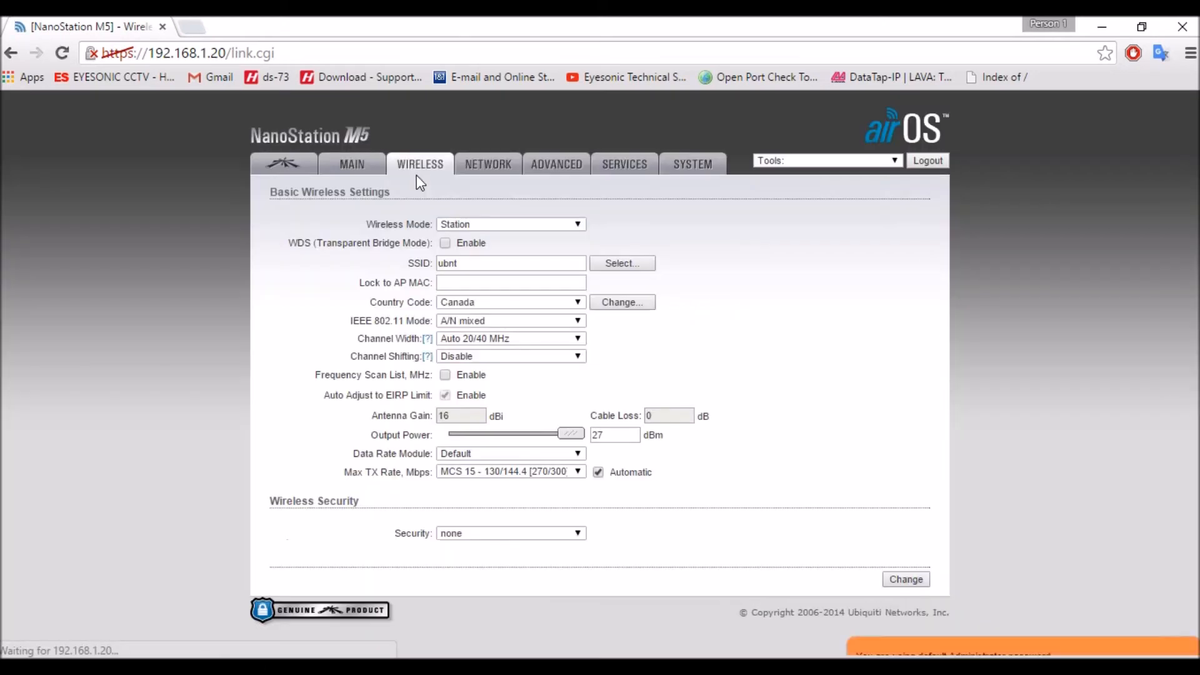
pyautogui.click(456, 225)
pyautogui.click(466, 238)
pyautogui.click(468, 264)
pyautogui.moveTo(469, 264); pyautogui.dragTo(441, 266)
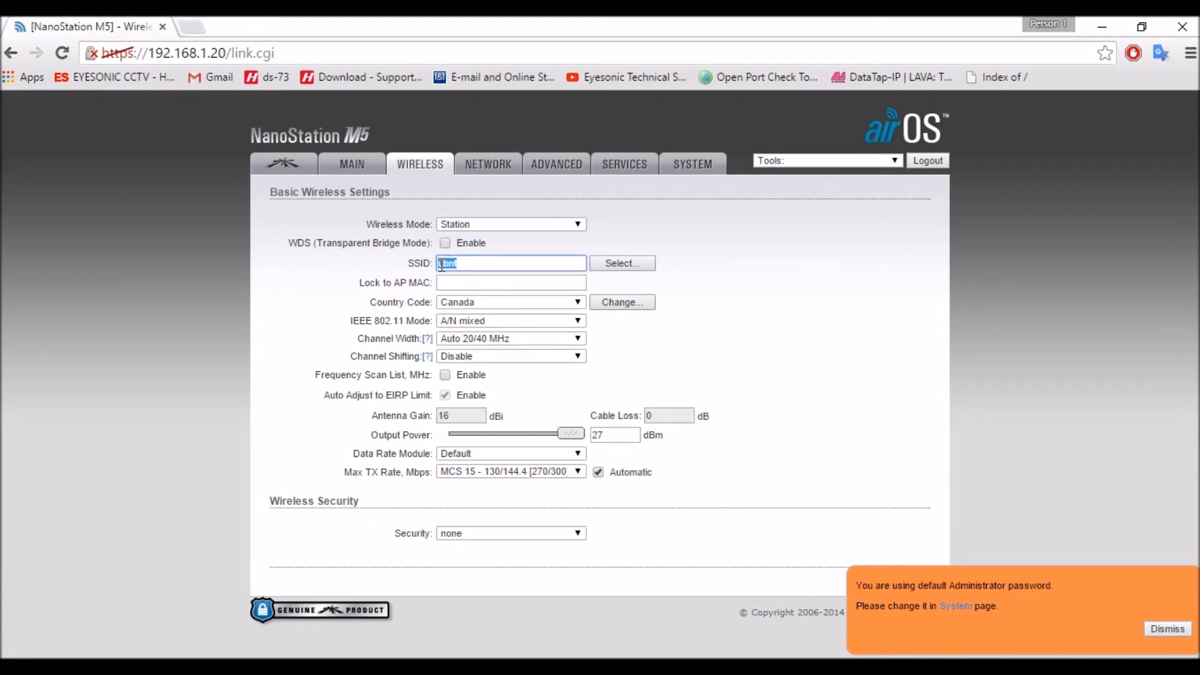
pyautogui.write('testnetwork')
# - Set the wireless security to WPA2-AES, enter the WPA preshared key and briefly reveal it for checking
pyautogui.click(483, 529)
pyautogui.click(483, 571)
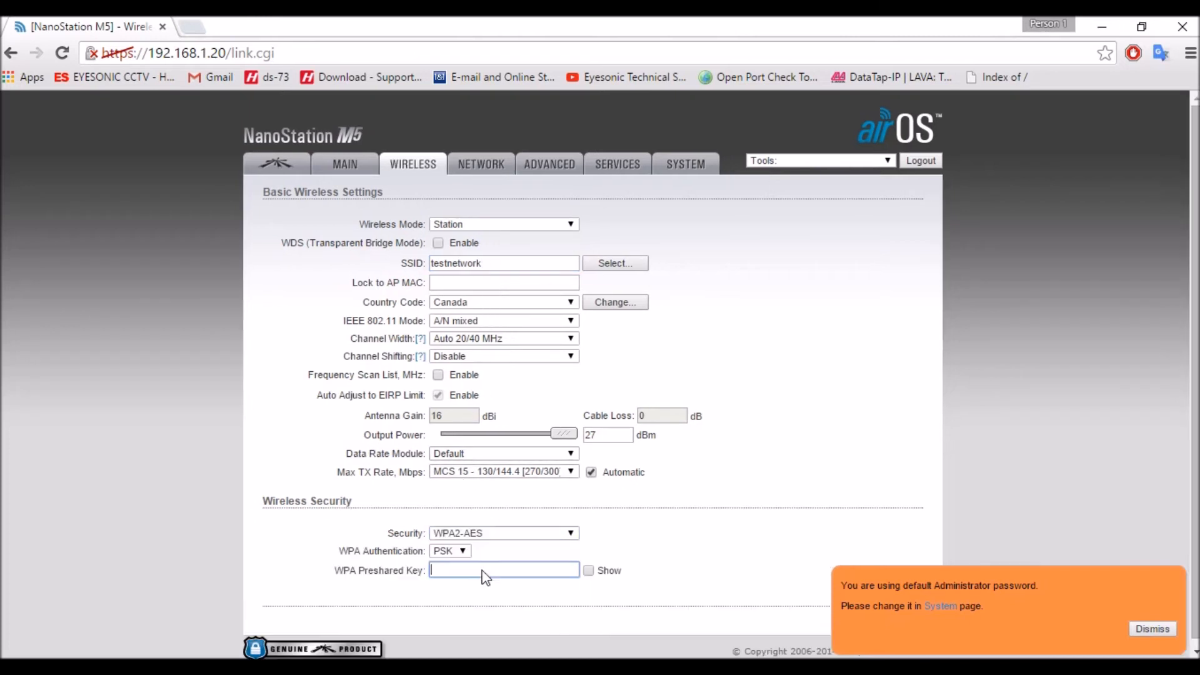
pyautogui.write('*********')
pyautogui.click(589, 570)
pyautogui.click(589, 570)
pyautogui.scroll(-1, 960, 550)
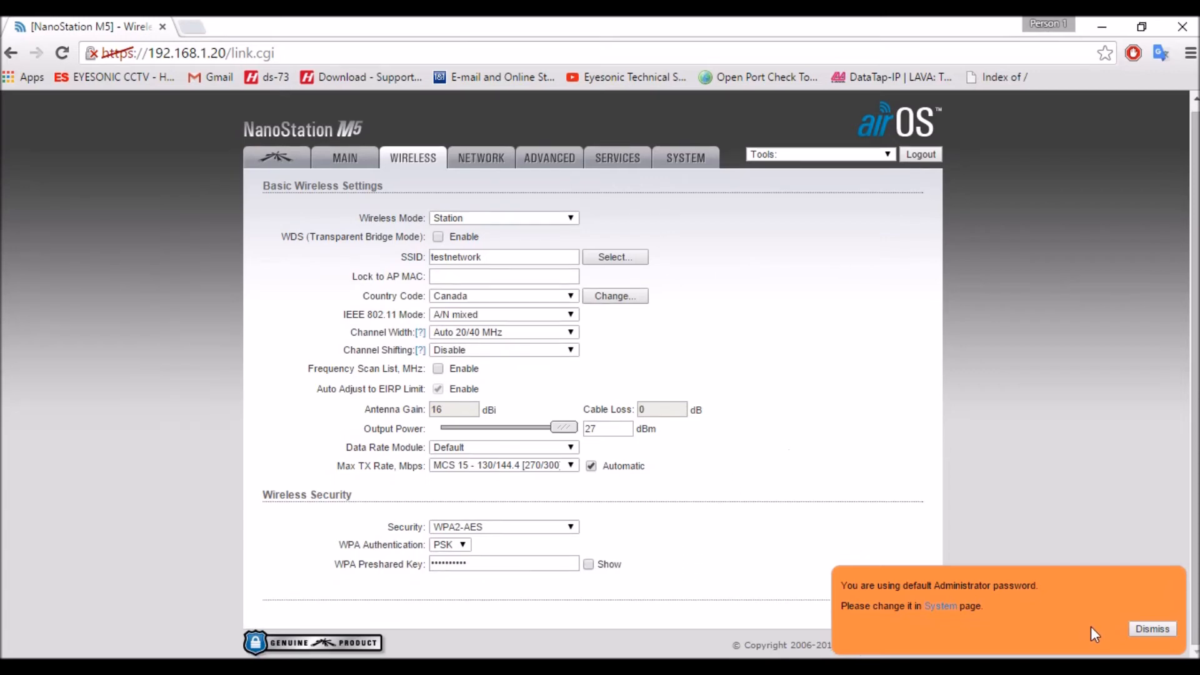
# - Dismiss the default password notice, and submit and apply the station's wireless configuration changes
pyautogui.click(1136, 629)
pyautogui.click(900, 612)
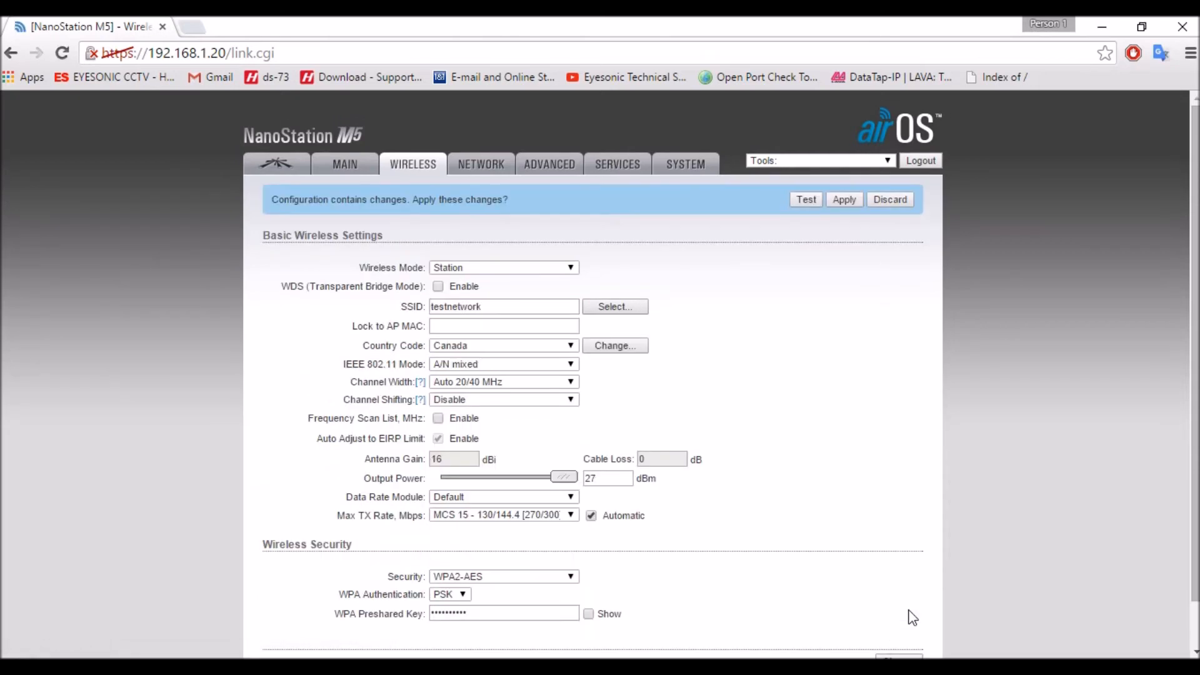
pyautogui.click(847, 200)
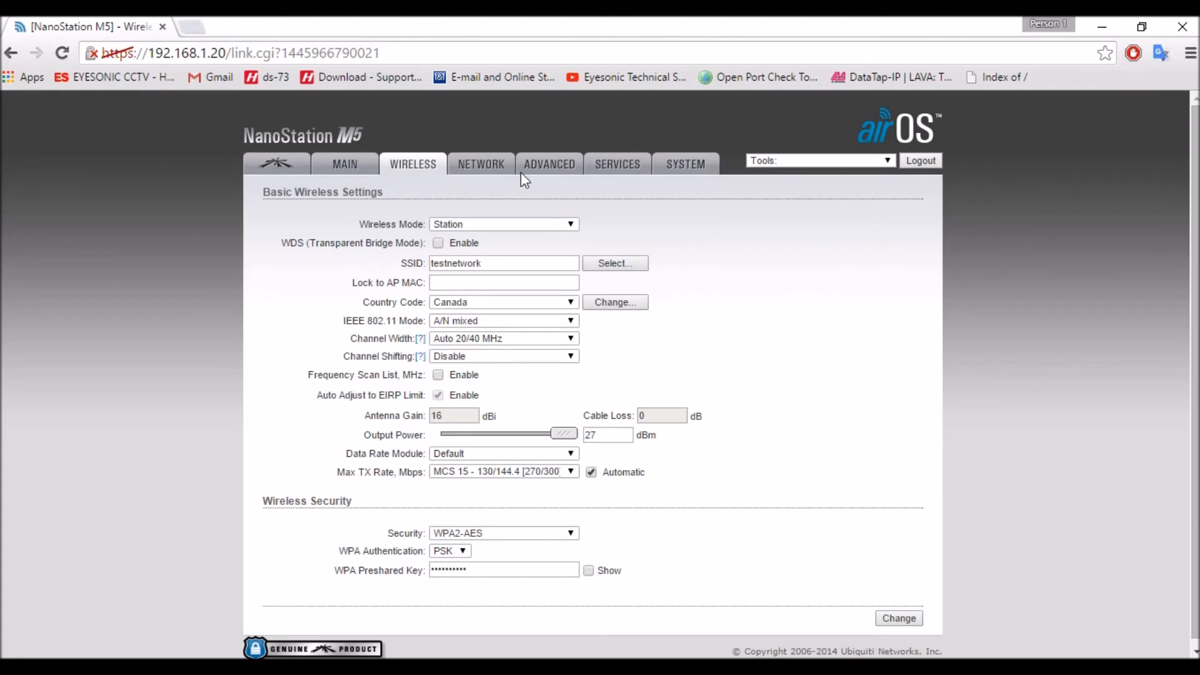
# - Open the station's network settings, reloading the page as needed, and set the IP address to 192.168.10.181
pyautogui.click(493, 165)
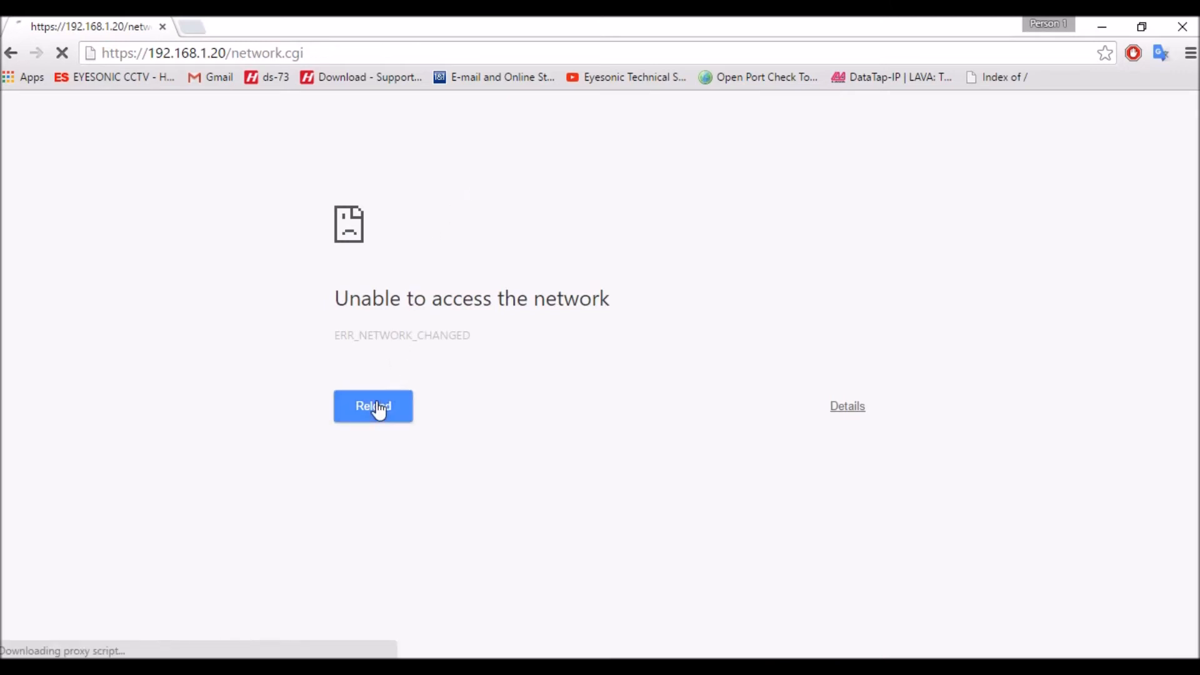
pyautogui.click(62, 54)
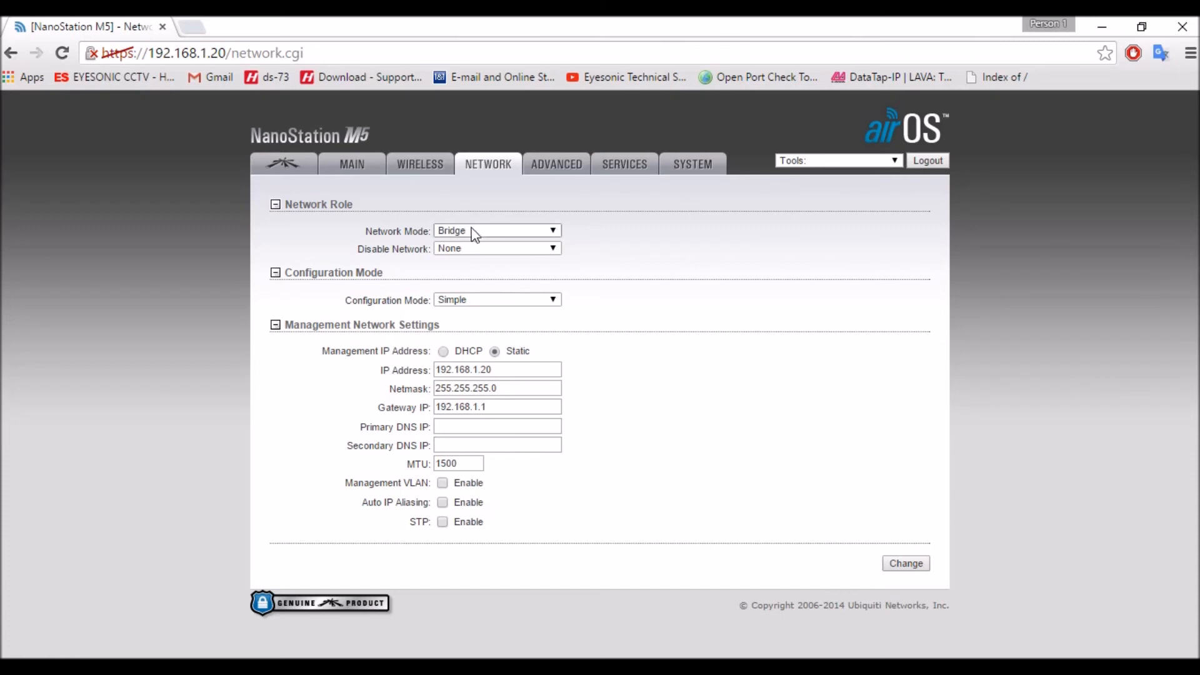
pyautogui.click(478, 369)
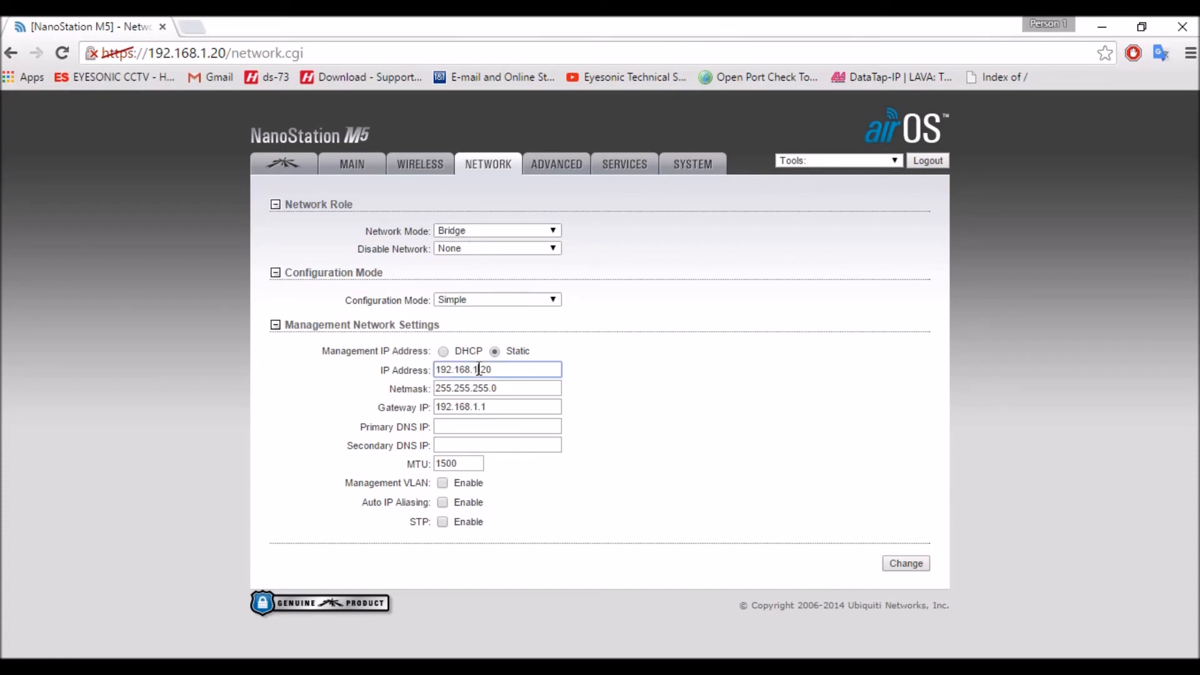
pyautogui.write('0')
pyautogui.moveTo(489, 368); pyautogui.dragTo(534, 375)
pyautogui.write('181')
# - Set the station's gateway IP to 192.168.10.1, and submit and apply the network changes
pyautogui.click(478, 407)
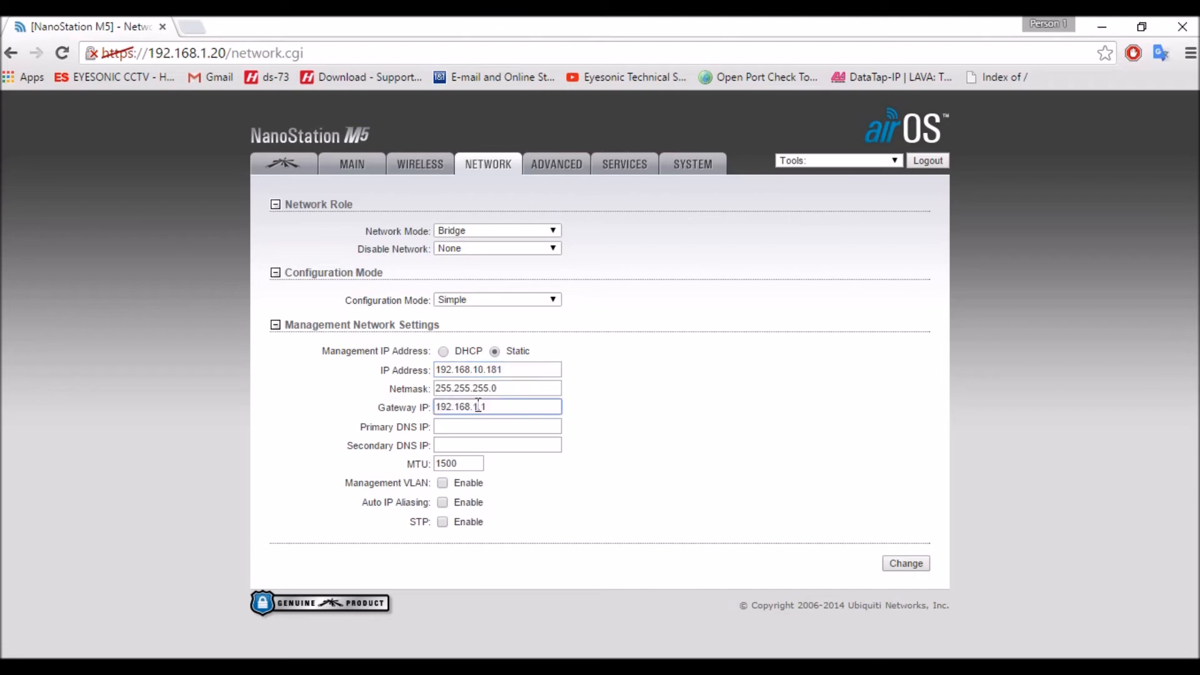
pyautogui.write('0')
pyautogui.click(922, 564)
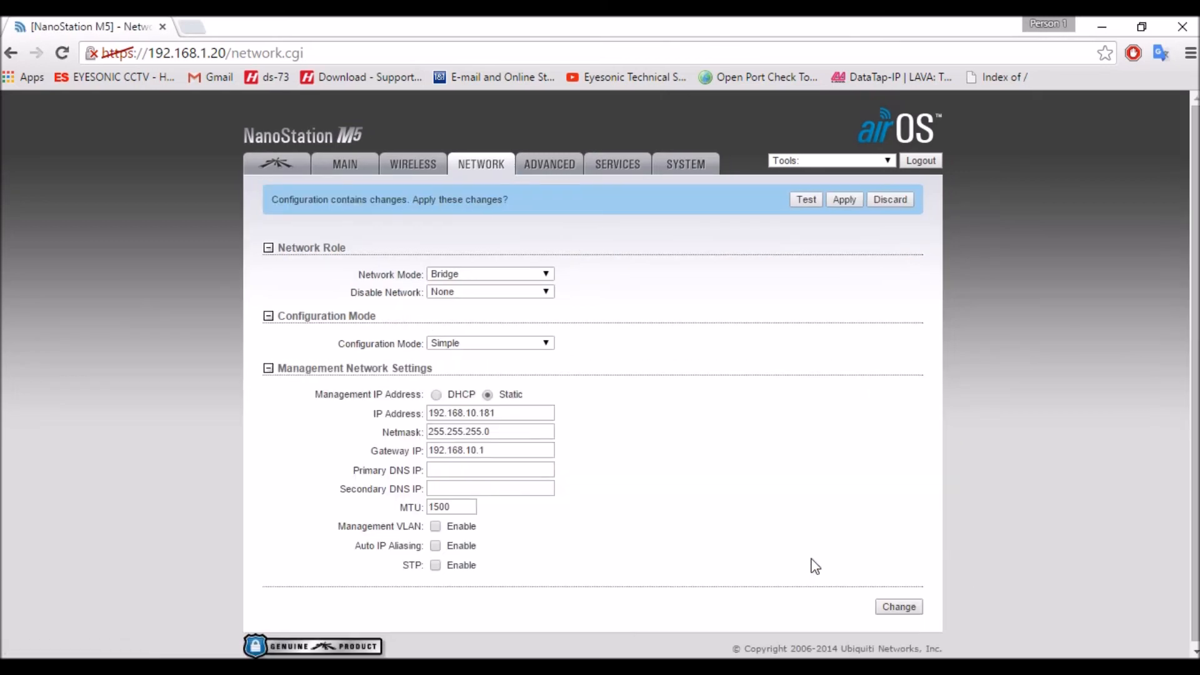
pyautogui.click(842, 201)
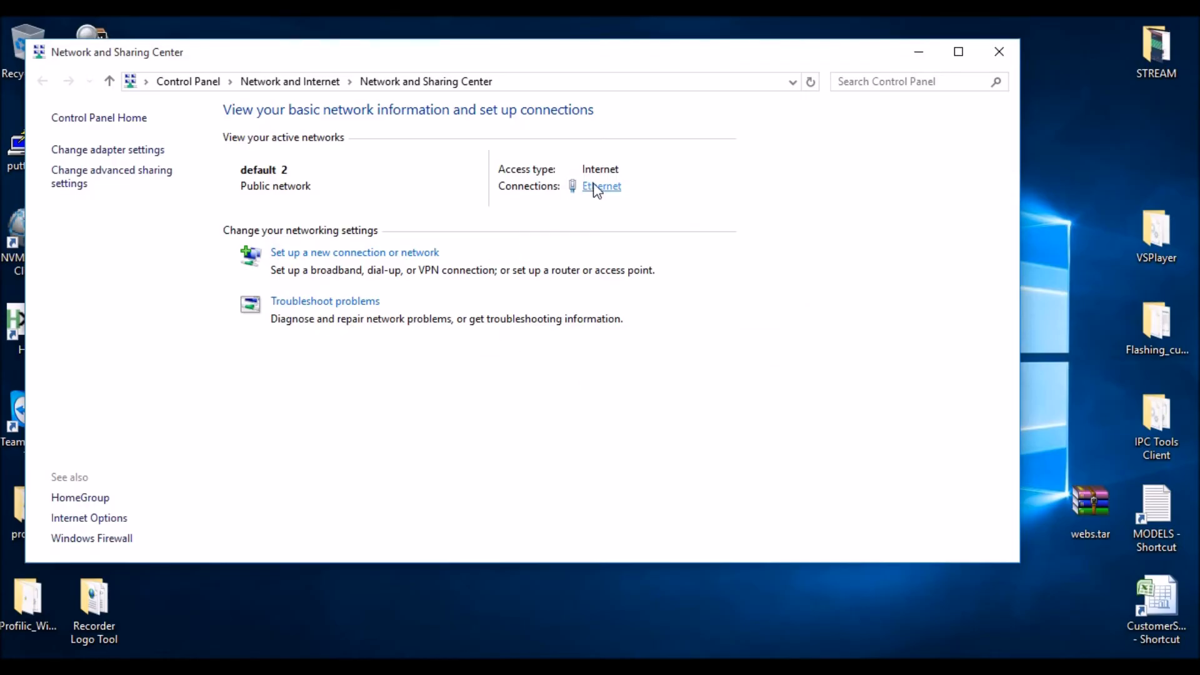
# - In Windows Network and Sharing Center, set the Ethernet connection's IPv4 to obtain its IP and DNS server addresses automatically, and close the windows
pyautogui.click(596, 187)
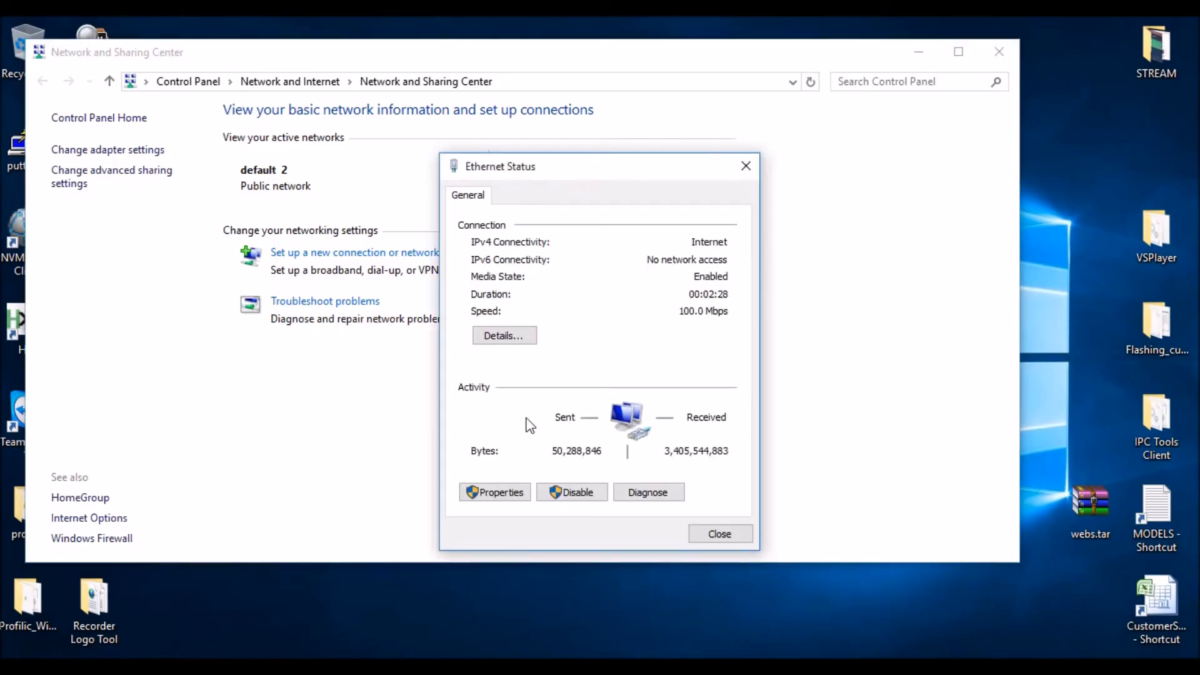
pyautogui.click(511, 495)
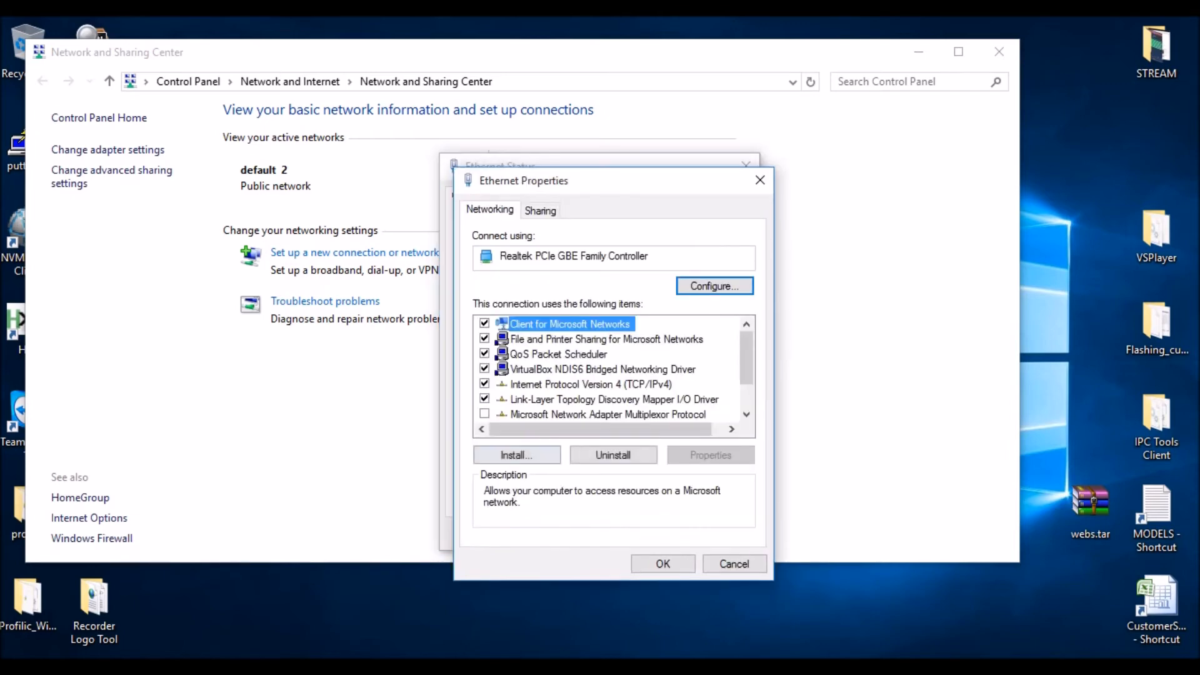
pyautogui.click(590, 384)
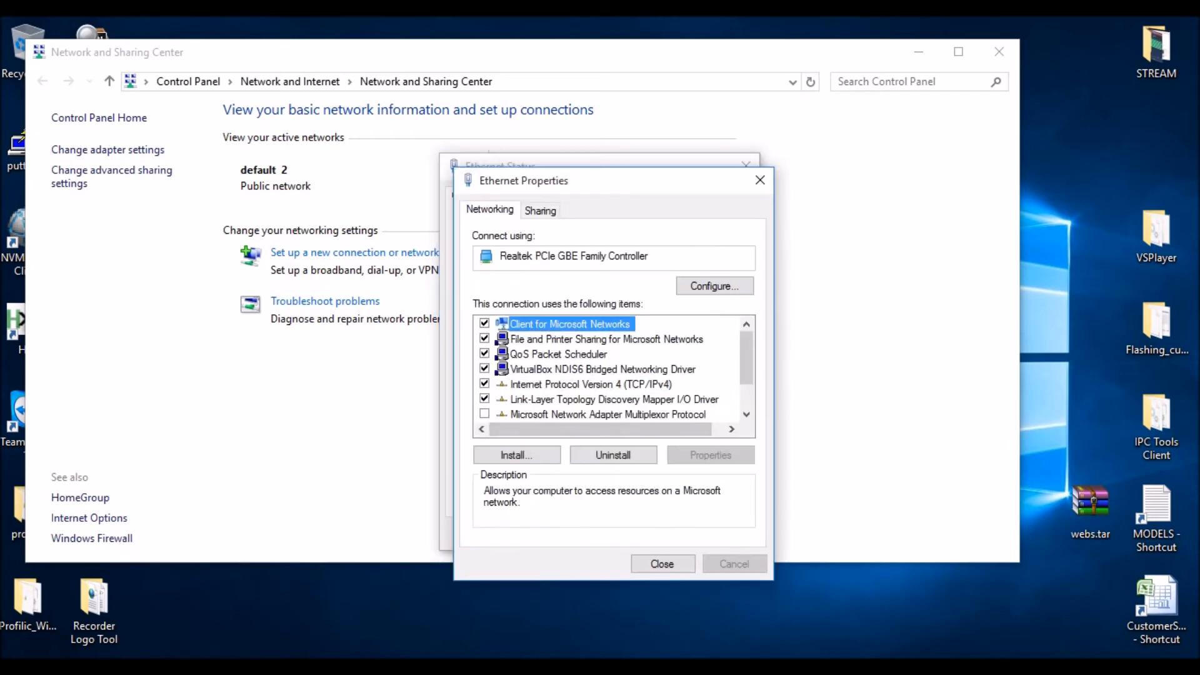
pyautogui.click(591, 385)
pyautogui.click(711, 455)
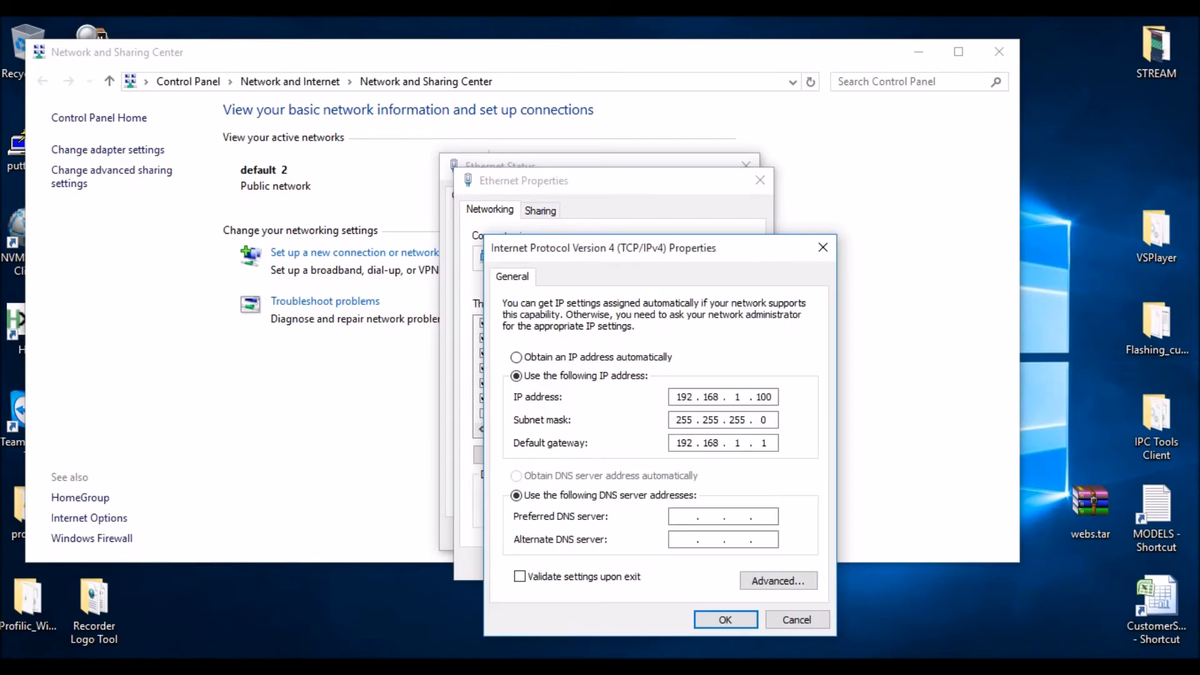
pyautogui.click(516, 358)
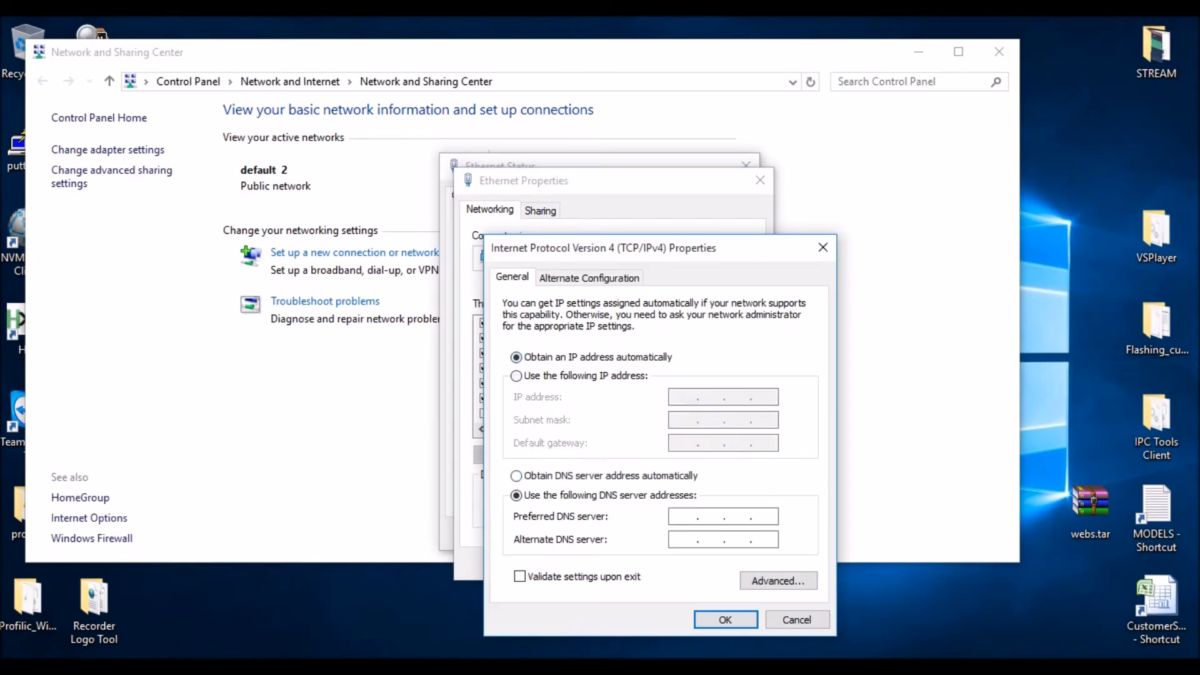
pyautogui.click(516, 476)
pyautogui.click(726, 620)
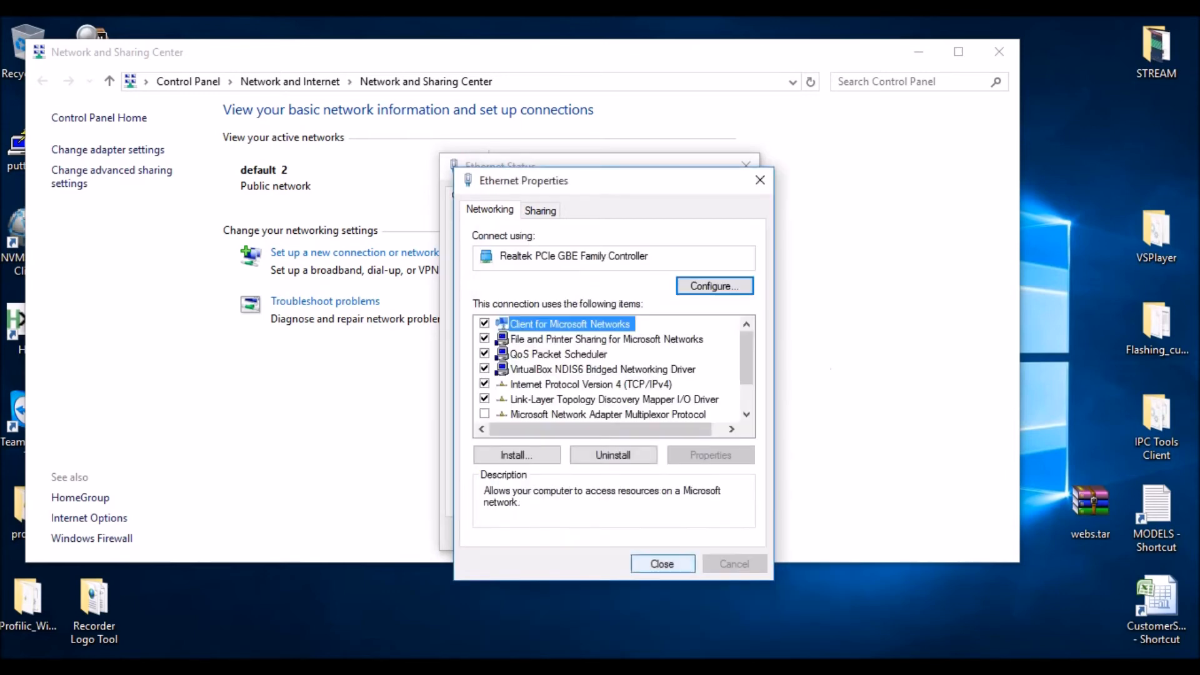
pyautogui.click(650, 564)
pyautogui.click(703, 537)
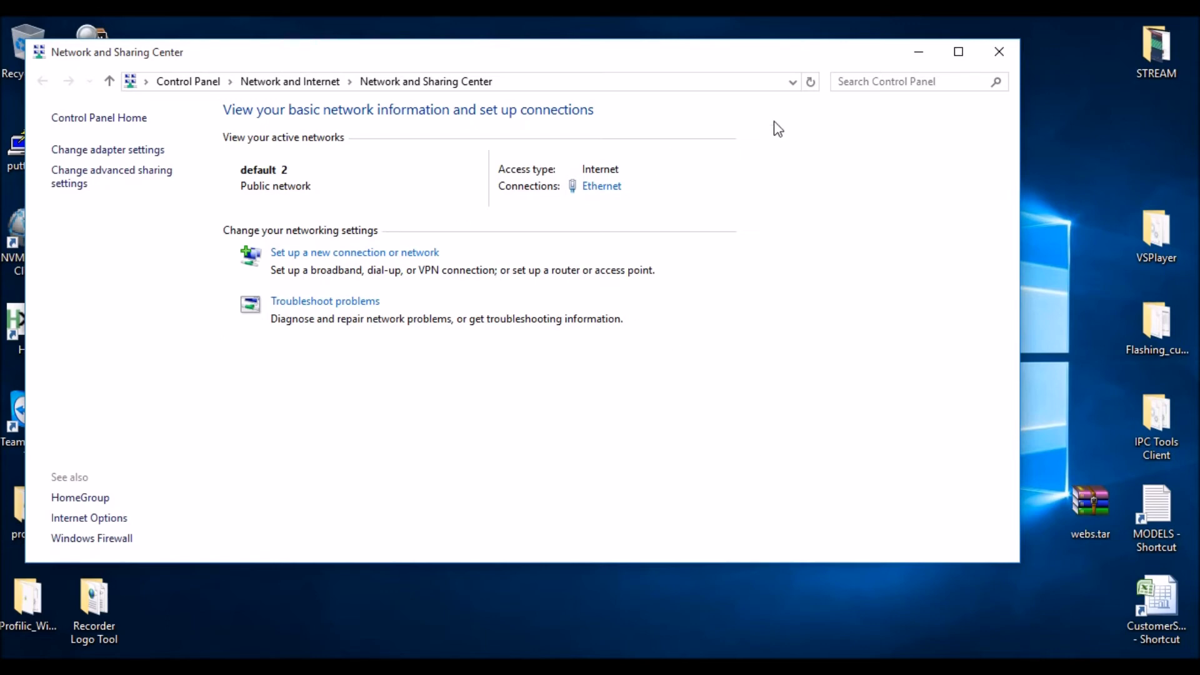
pyautogui.click(1007, 48)
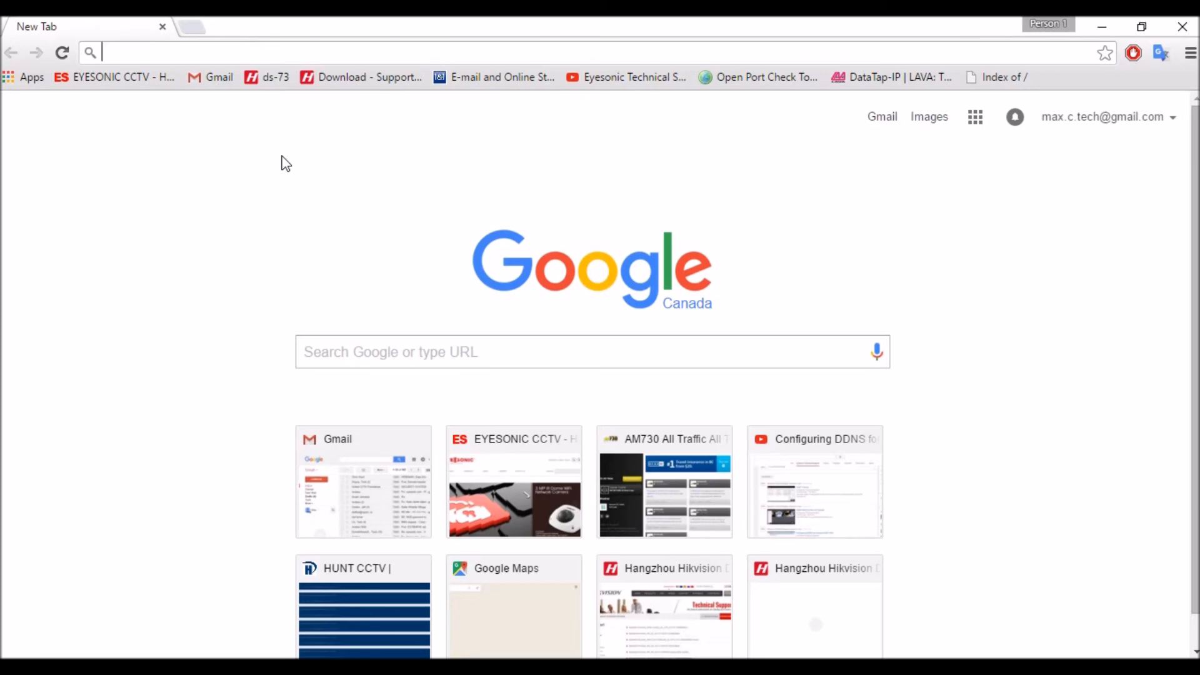
# - In the browser, open the access point at 192.168.10.180 and proceed past the certificate privacy warning
pyautogui.write('192.168.10.180')
pyautogui.press('Return')
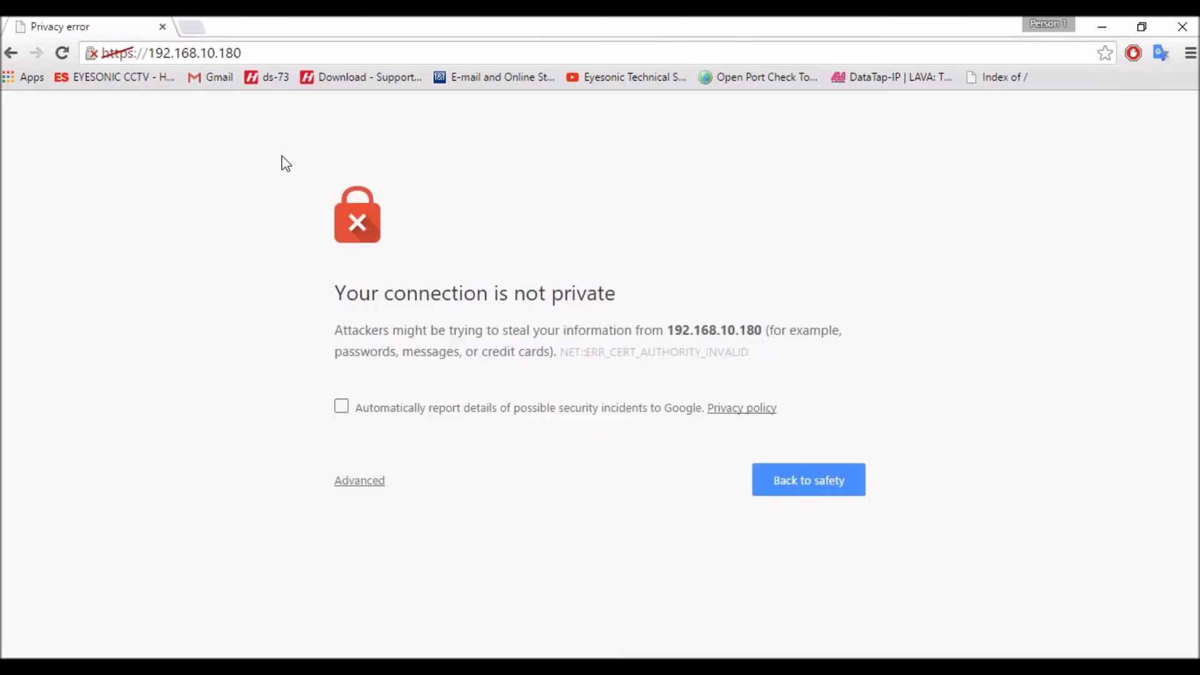
pyautogui.click(369, 484)
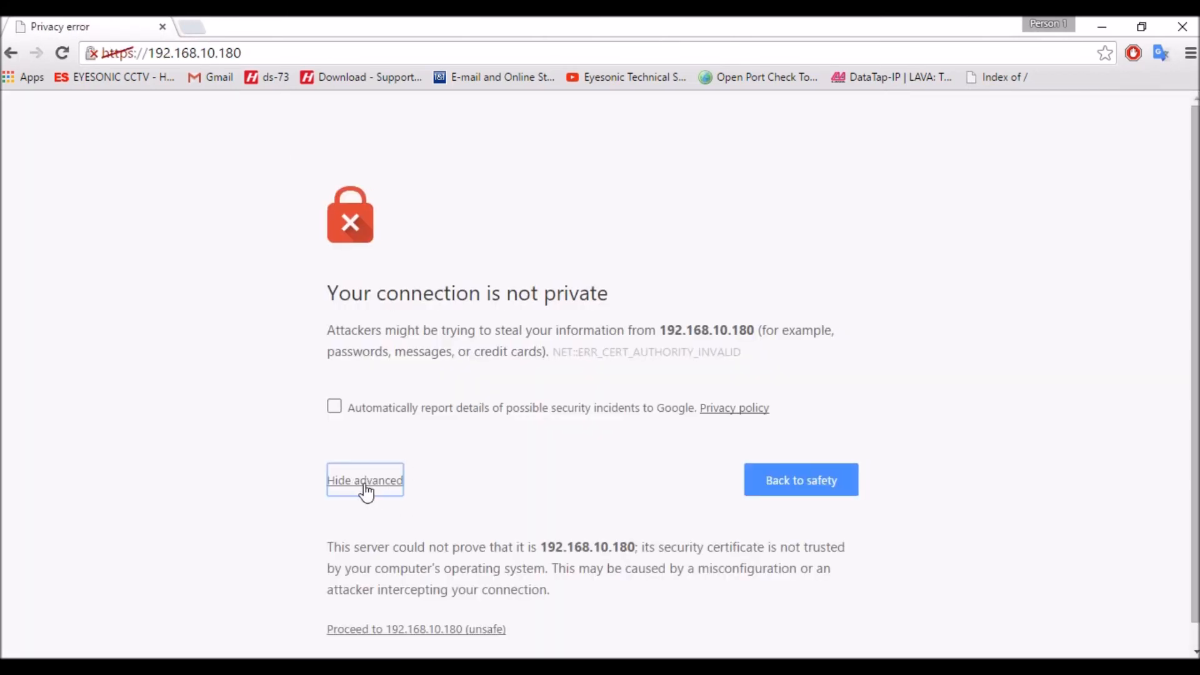
pyautogui.click(413, 632)
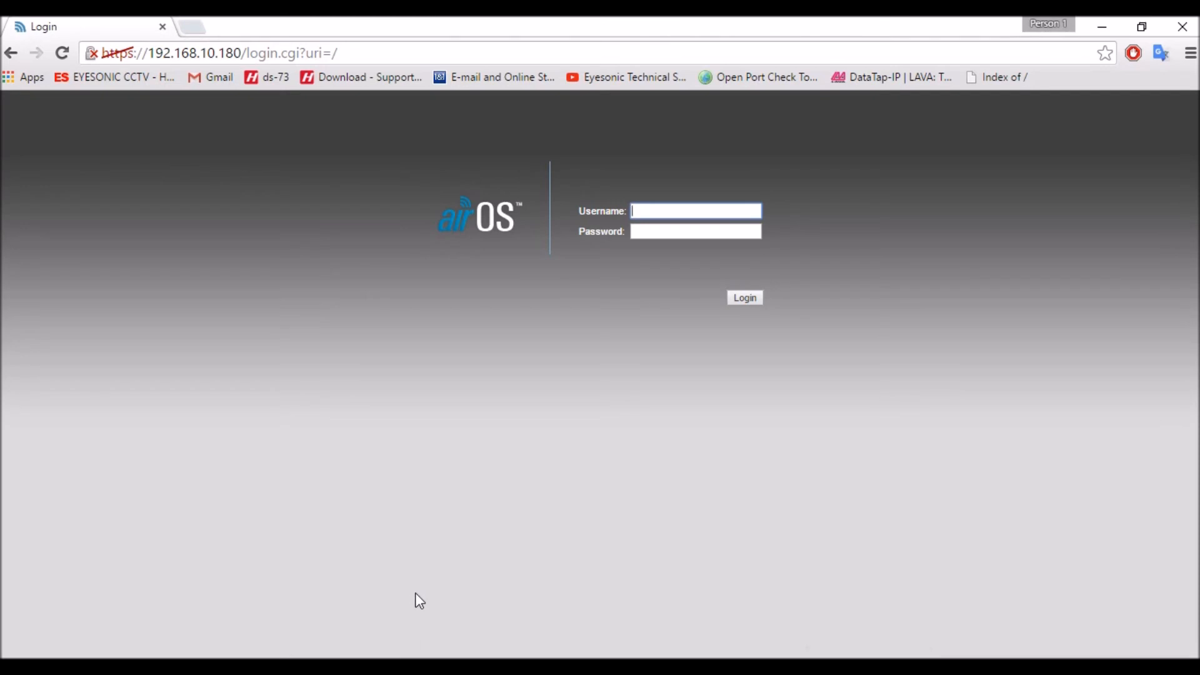
# - Log in to the access point at its new address with the default username and the account password
pyautogui.write('ubnt')
pyautogui.press('Tab')
pyautogui.write('ubnt')
pyautogui.press('Return')
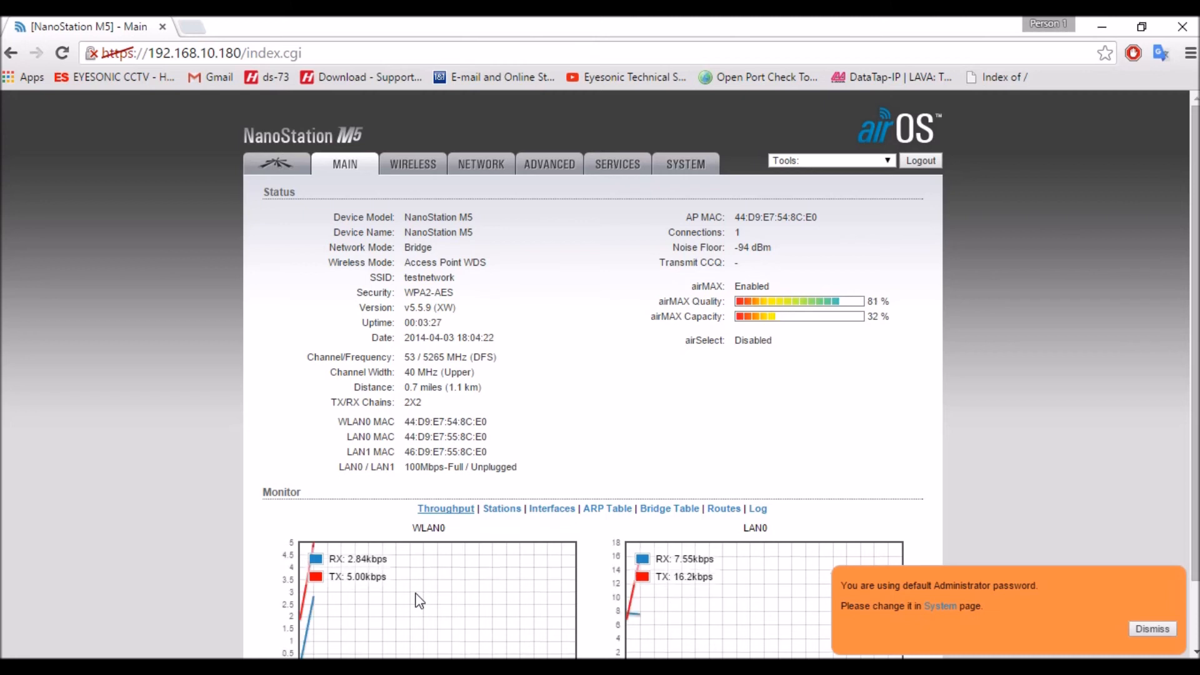
# - Dismiss the default-password warning and examine the access point's noise floor, transmit CCQ, airMAX readings and the WLAN0 and LAN0 throughput graphs
pyautogui.tripleClick(776, 247)
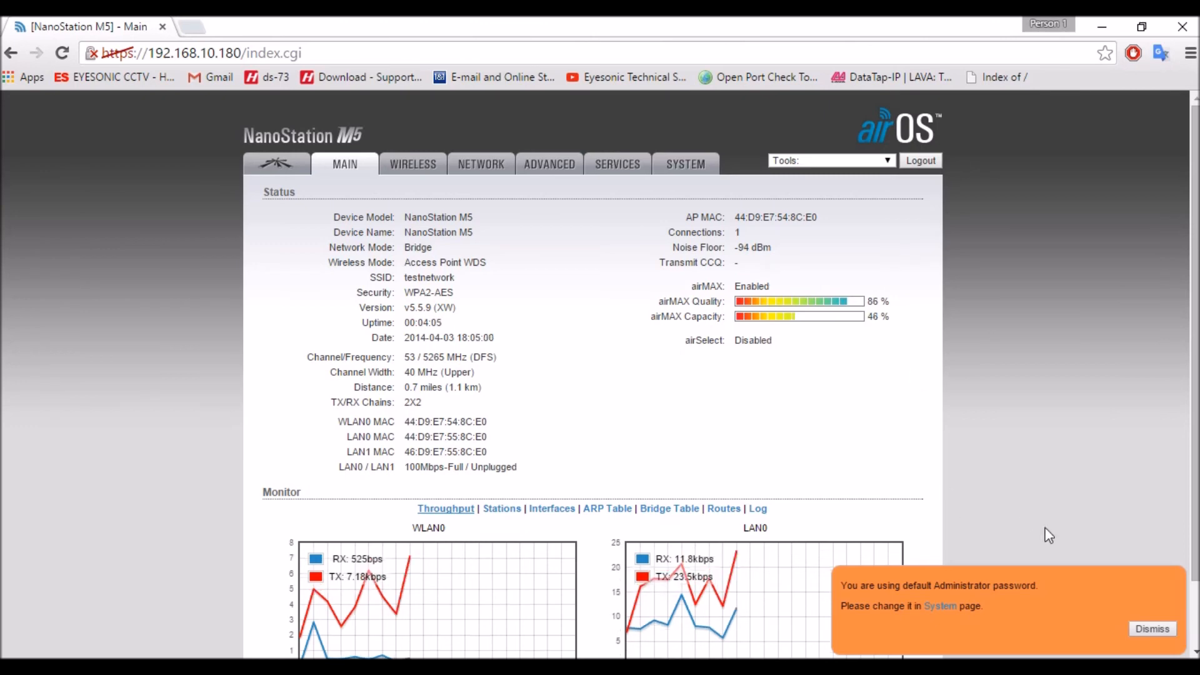
pyautogui.click(1135, 627)
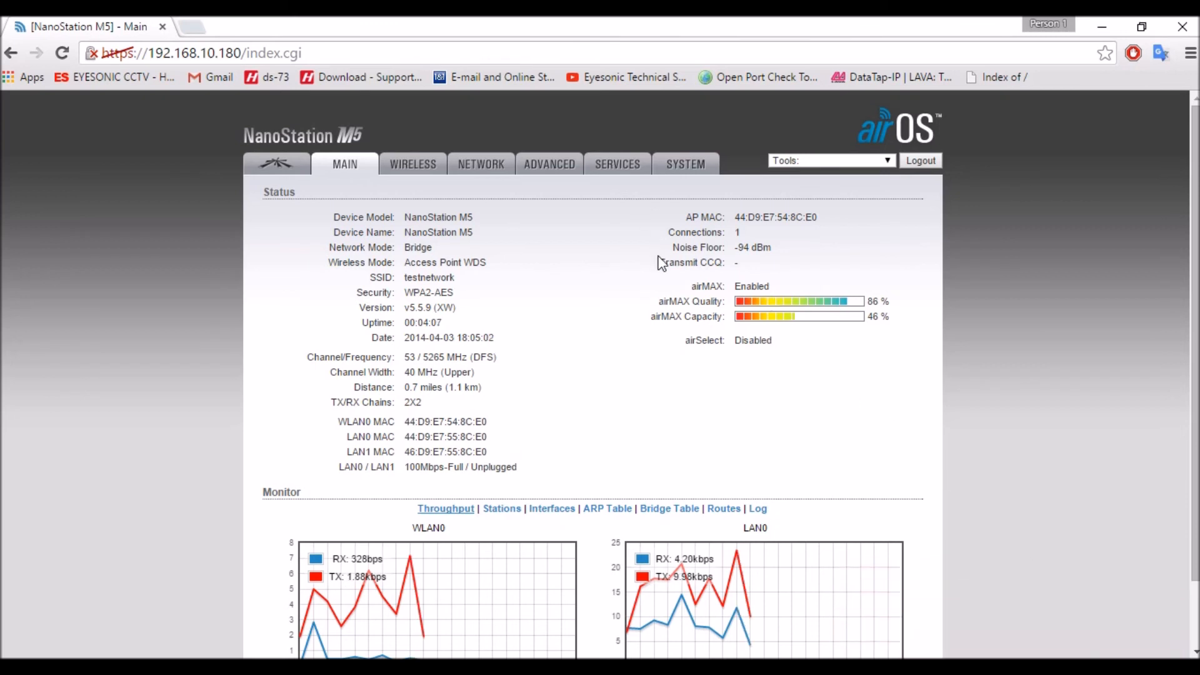
pyautogui.moveTo(664, 262); pyautogui.dragTo(756, 265)
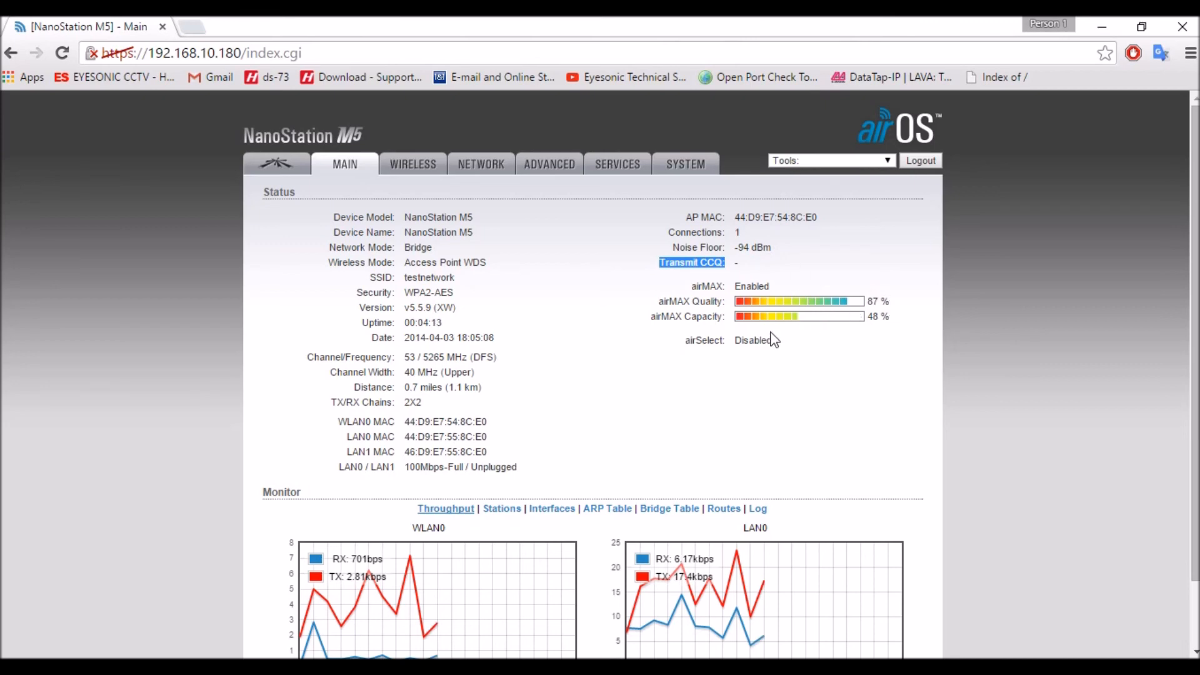
pyautogui.click(706, 356)
pyautogui.scroll(-2, 707, 356)
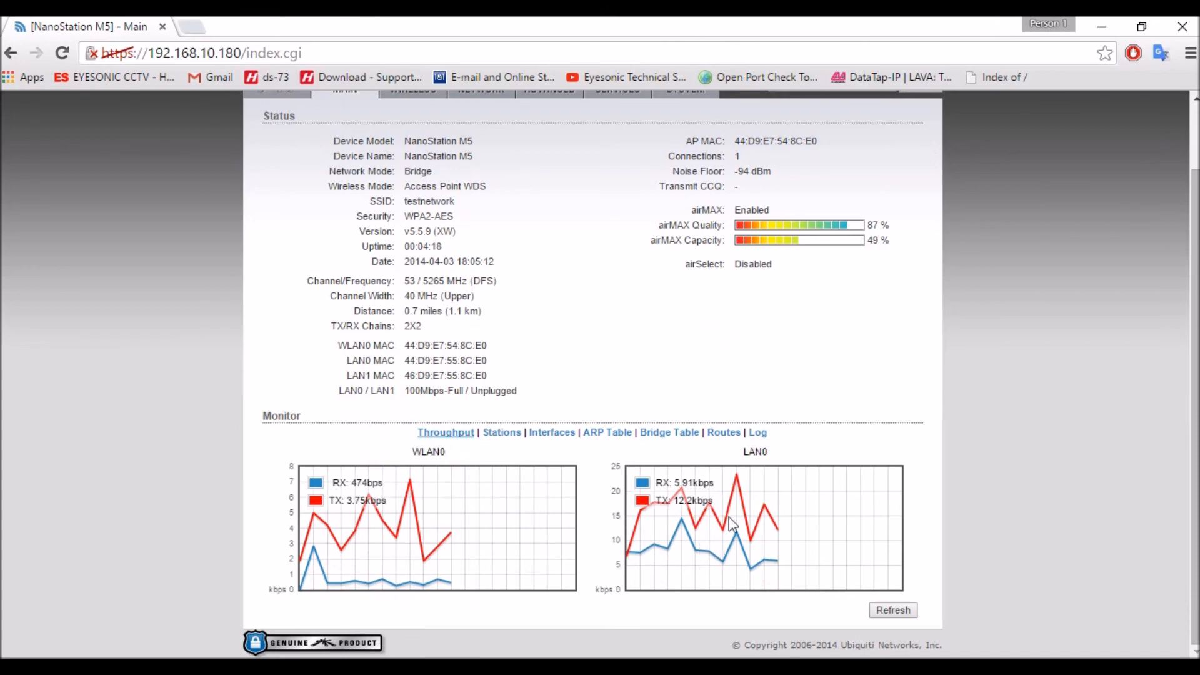
pyautogui.moveTo(740, 456); pyautogui.dragTo(786, 462)
pyautogui.click(777, 454)
pyautogui.moveTo(415, 452); pyautogui.dragTo(470, 448)
pyautogui.click(471, 471)
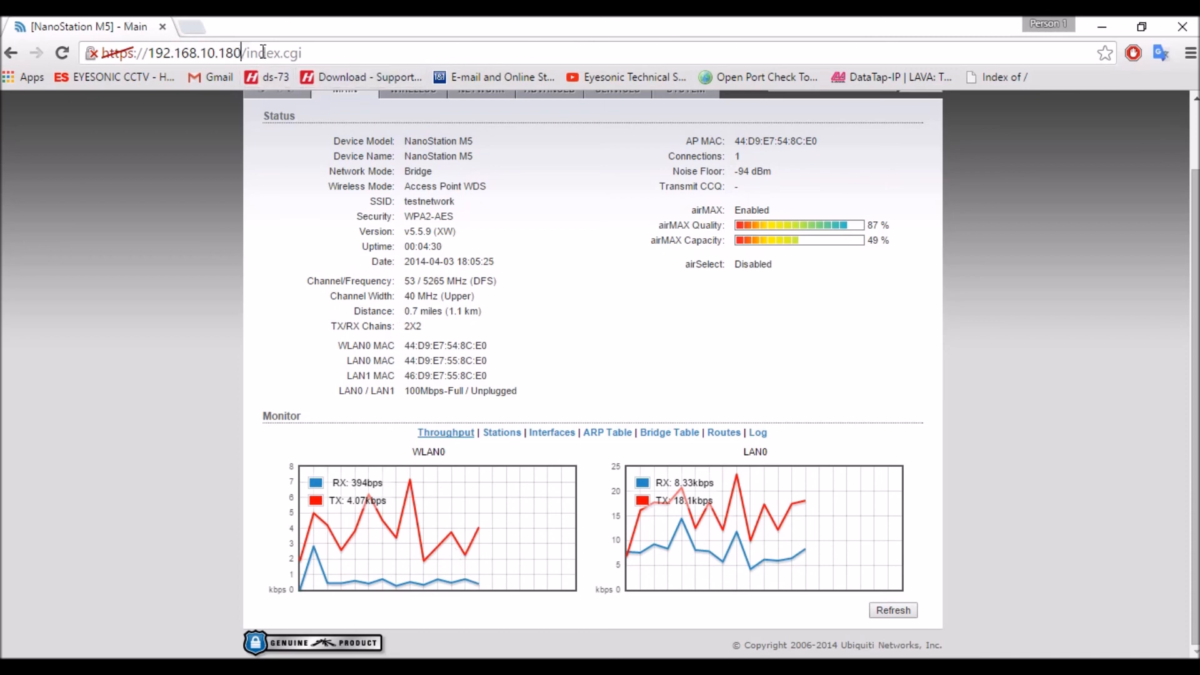
pyautogui.moveTo(240, 53); pyautogui.dragTo(422, 76)
pyautogui.press('BackSpace')
pyautogui.press('BackSpace')
pyautogui.write('1')
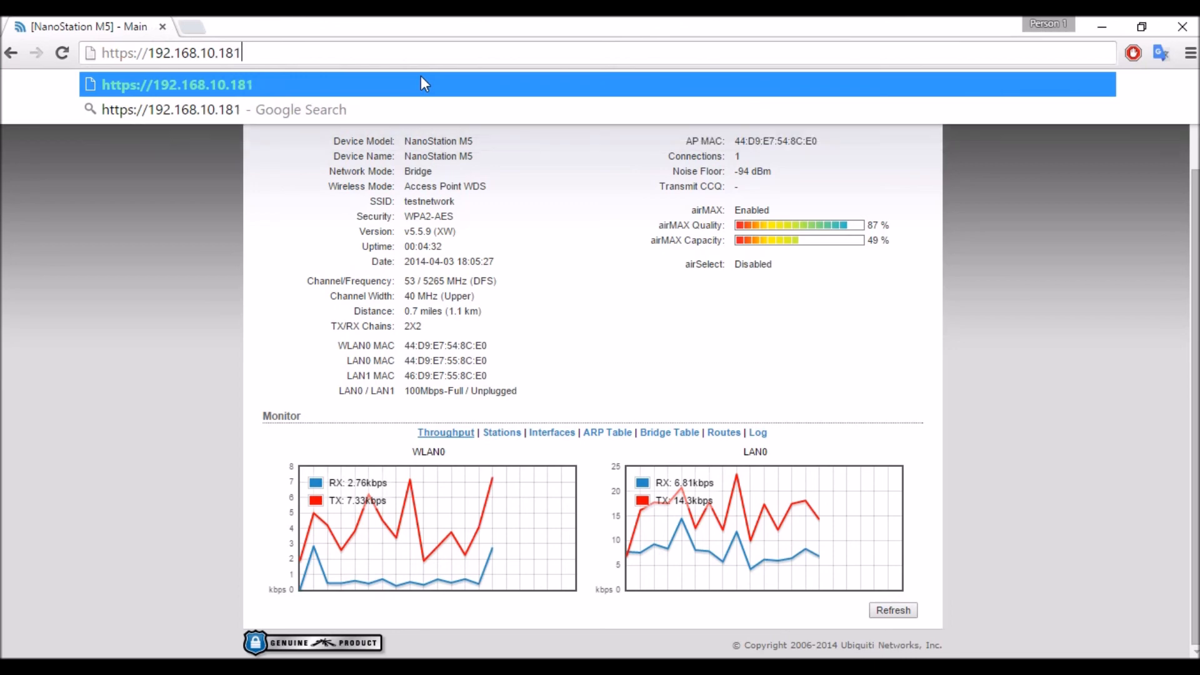
pyautogui.press('Return')
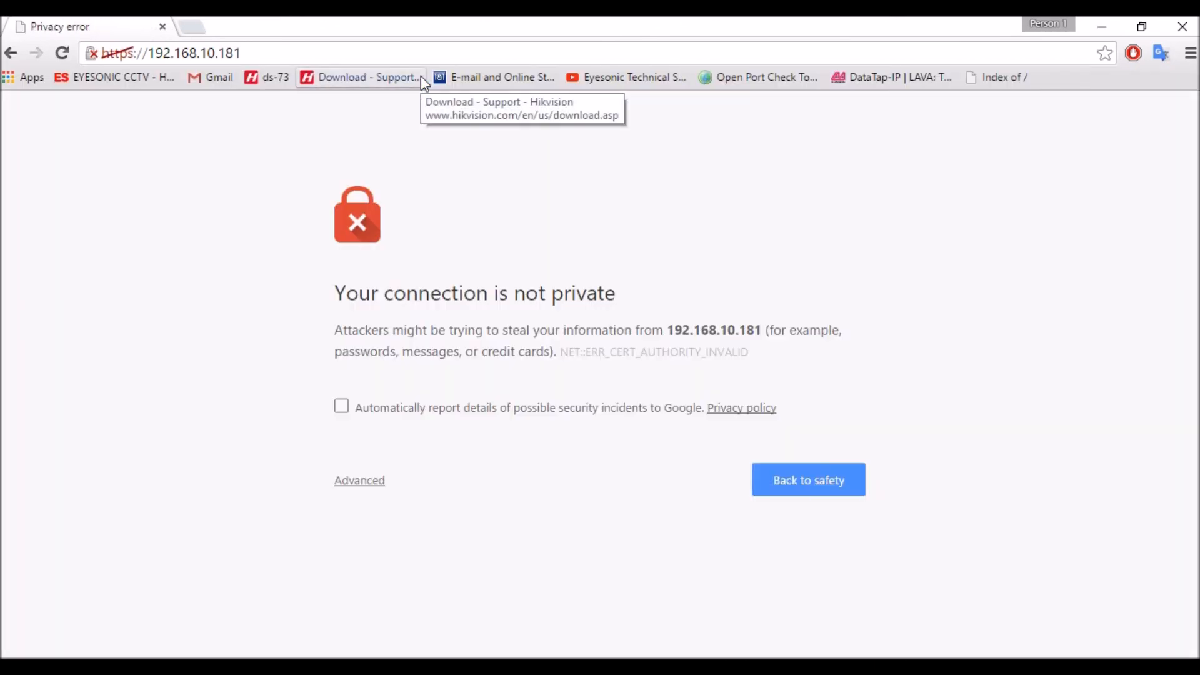
pyautogui.click(343, 487)
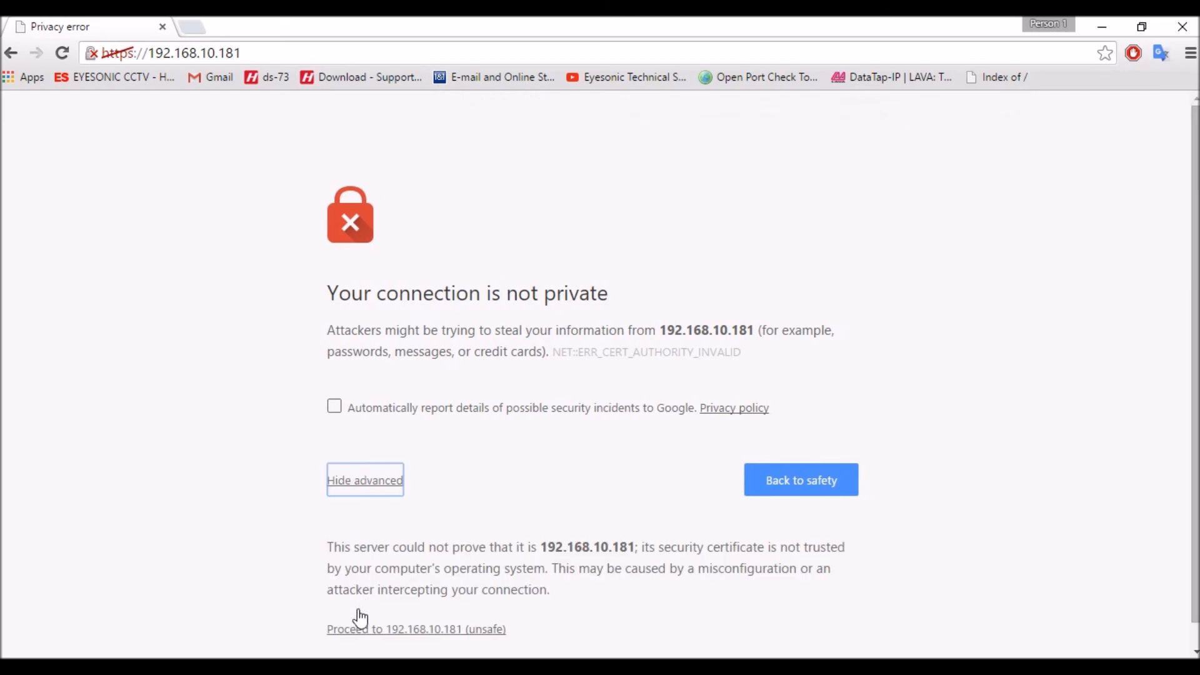
pyautogui.click(342, 630)
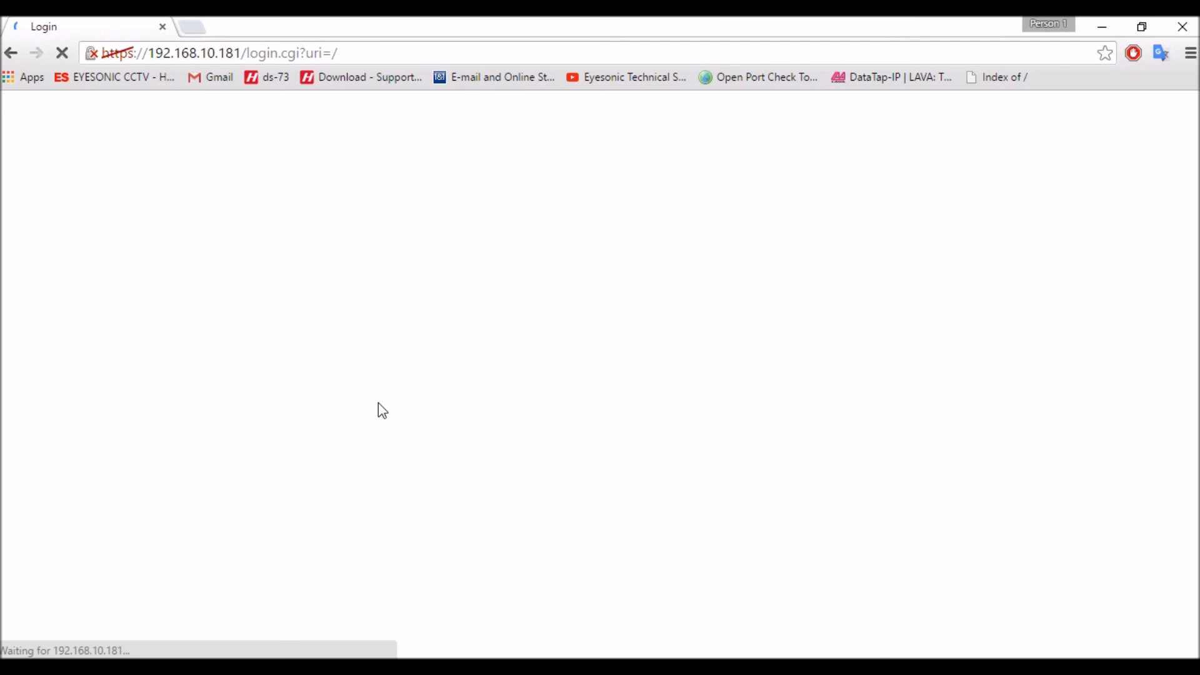
# - Log in to the station with the default username and the account password
pyautogui.write('ubnt')
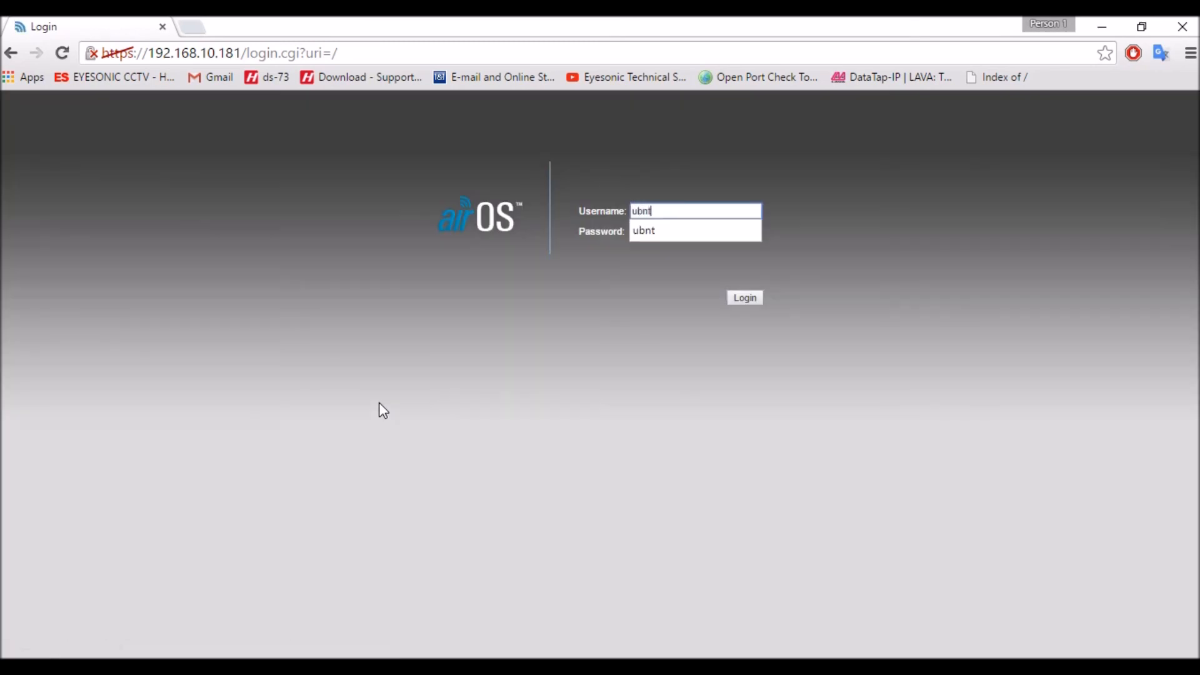
pyautogui.press('Tab')
pyautogui.write('ubnt')
pyautogui.press('Return')
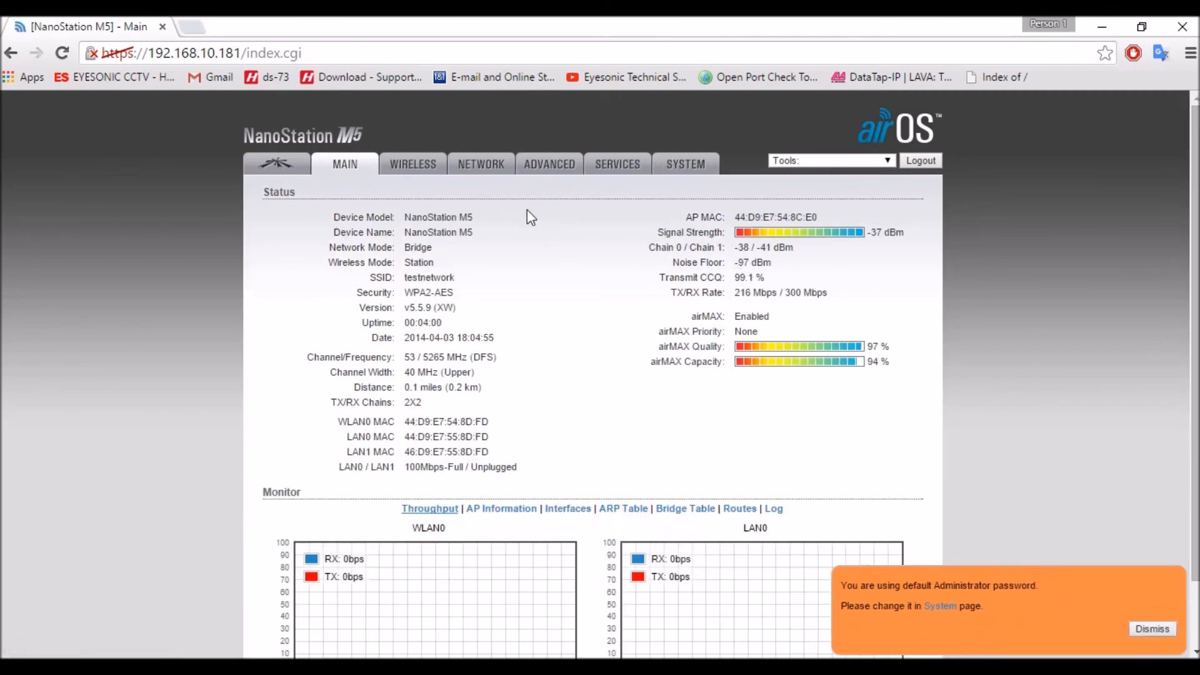
# - Examine the station's status page for its signal strength, transmit CCQ, TX/RX rate and throughput graphs
pyautogui.scroll(-2, 527, 209)
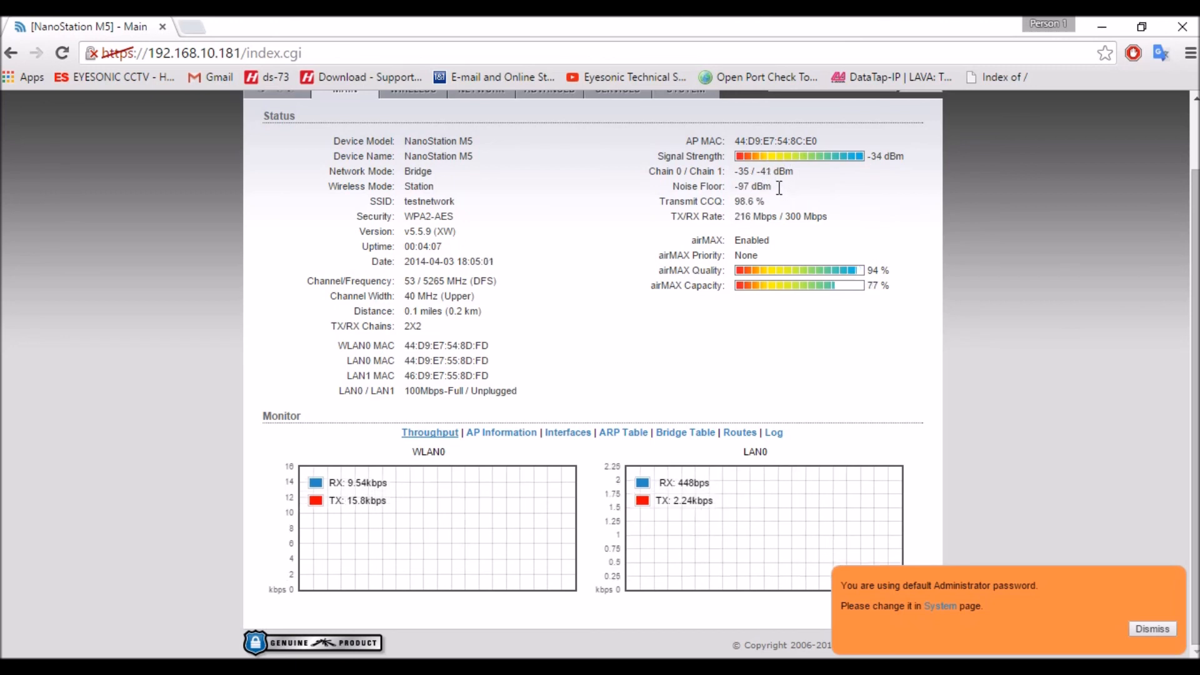
pyautogui.moveTo(734, 201); pyautogui.dragTo(765, 201)
pyautogui.click(696, 211)
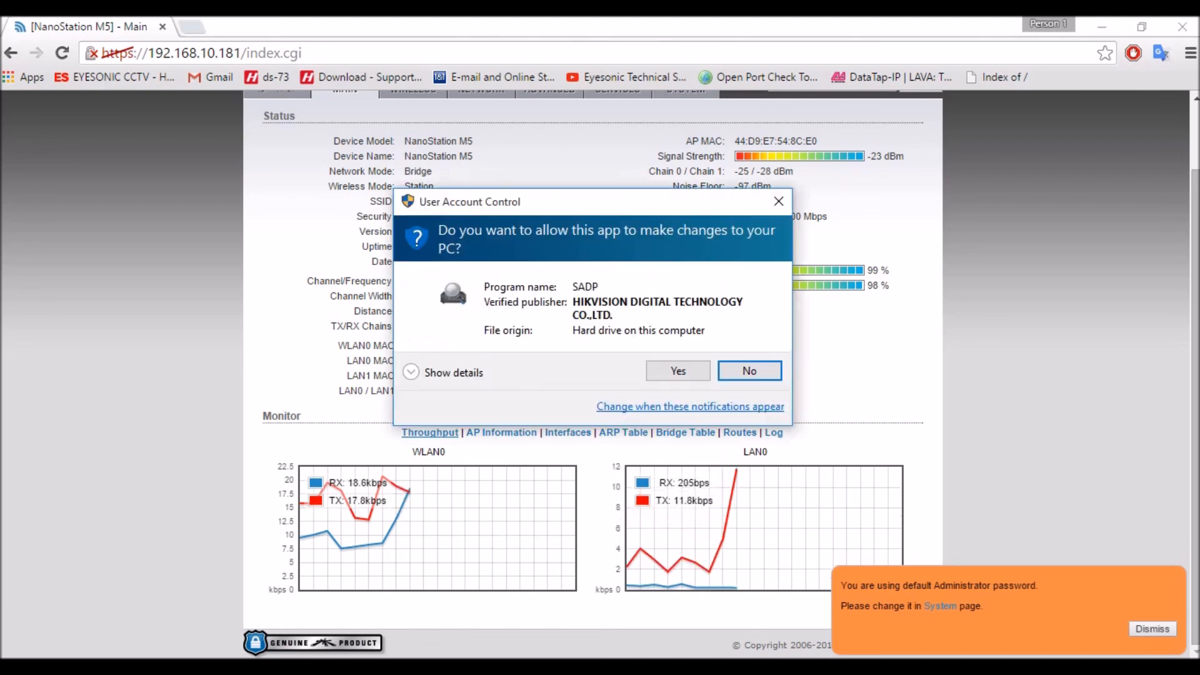
# - Allow SADP to run, look up the HNC303-MB camera's network parameters among the online devices, and return to the browser
pyautogui.click(673, 371)
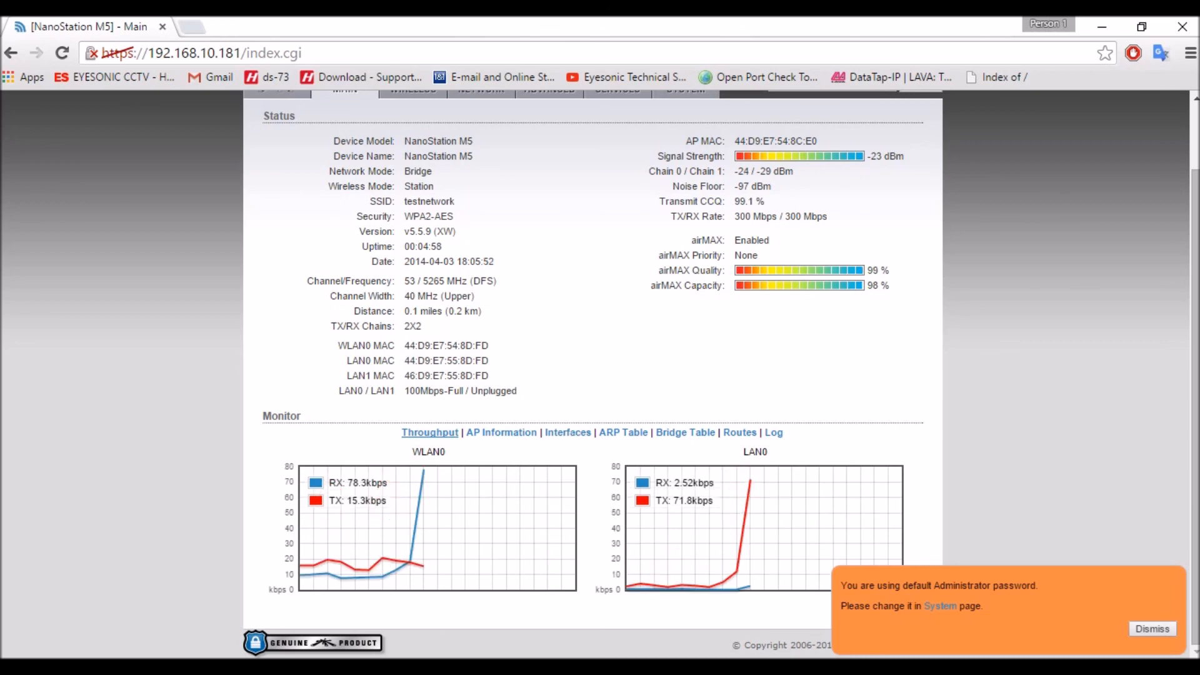
pyautogui.click(269, 666)
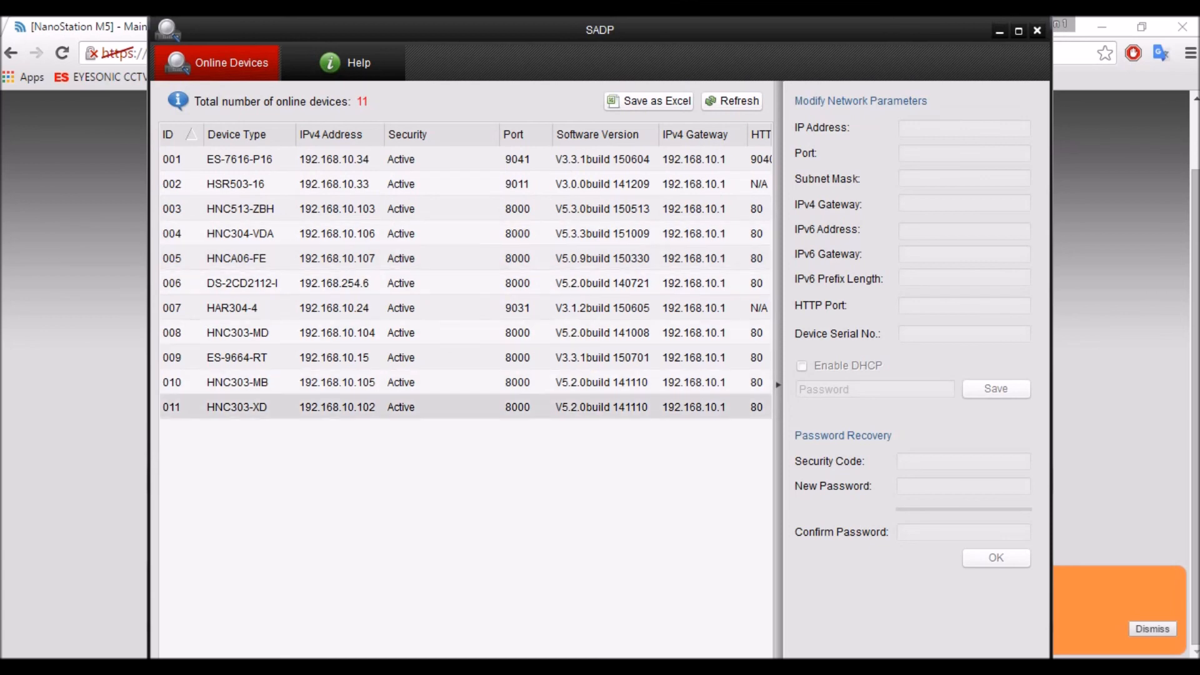
pyautogui.click(400, 383)
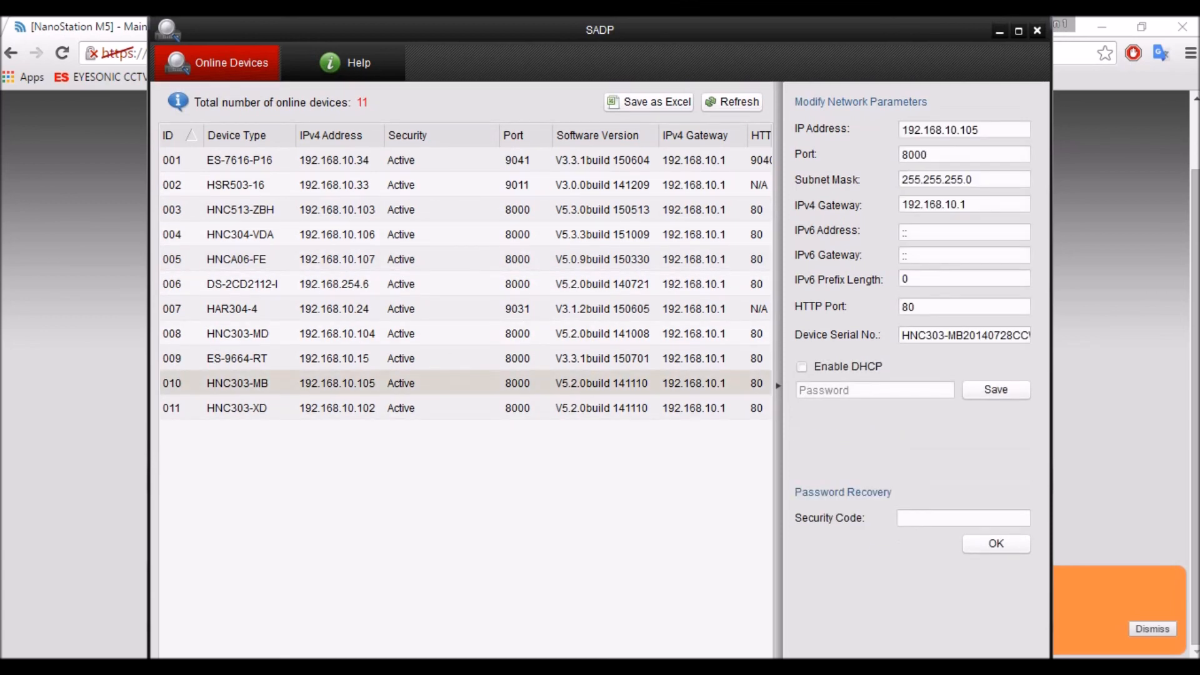
pyautogui.click(29, 206)
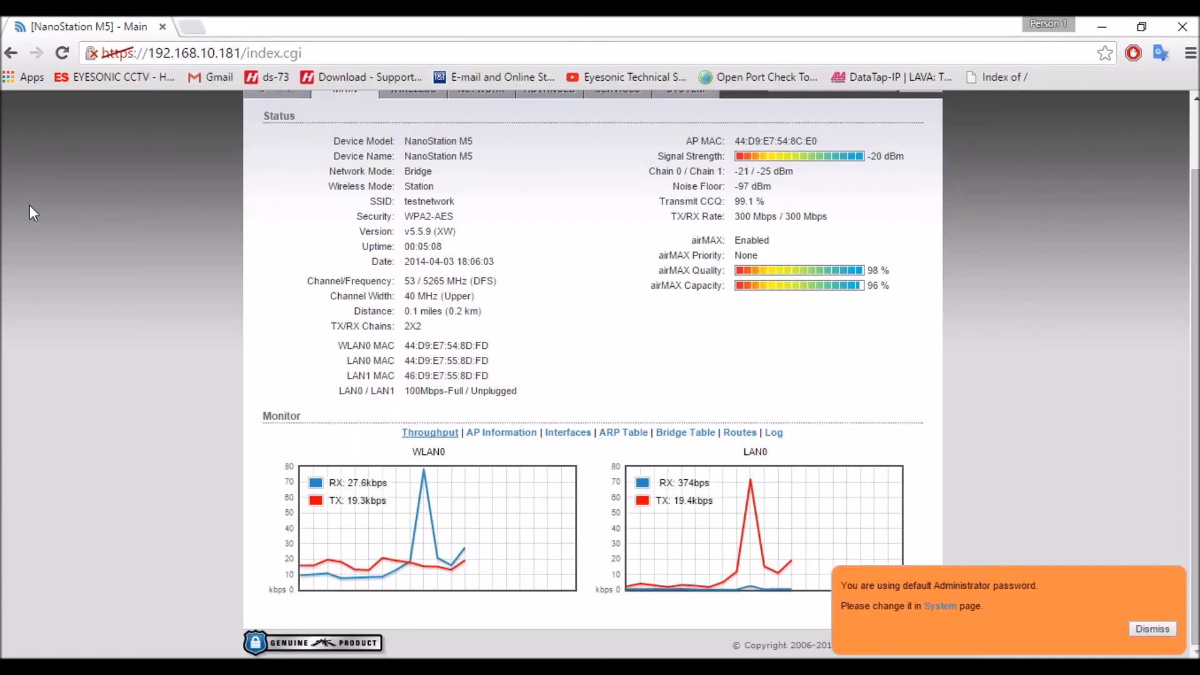
# - Switch to Internet Explorer and open the camera's web page at 192.168.10.105
pyautogui.click(462, 666)
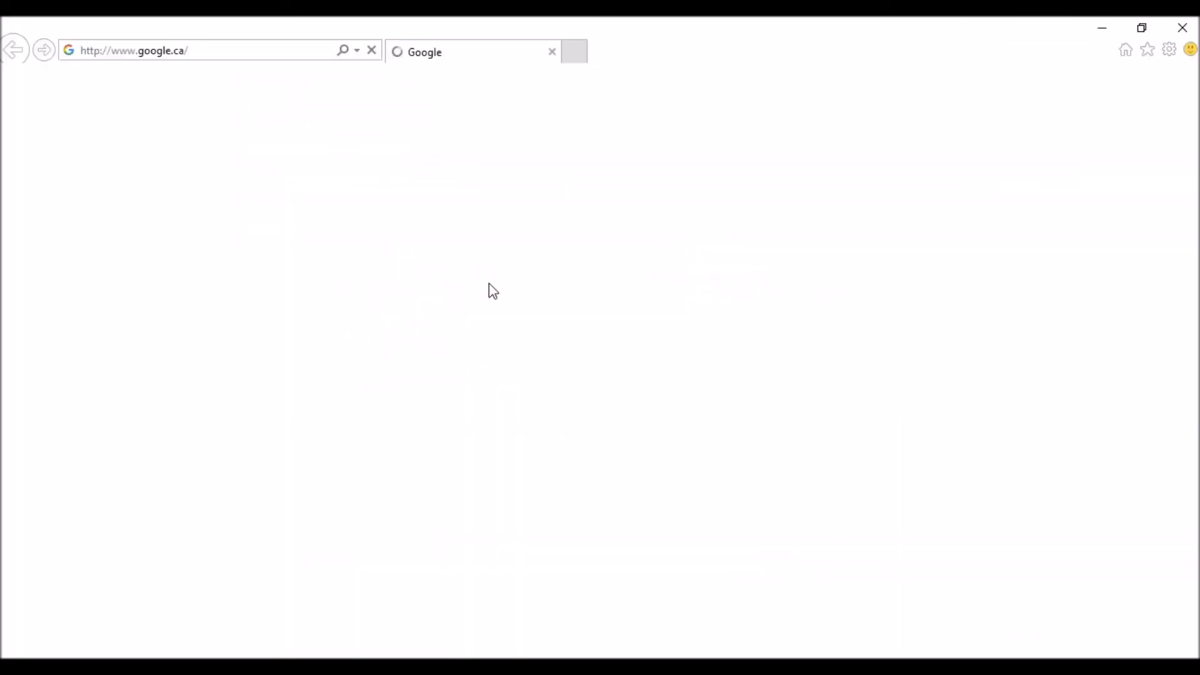
pyautogui.click(227, 45)
pyautogui.write('19')
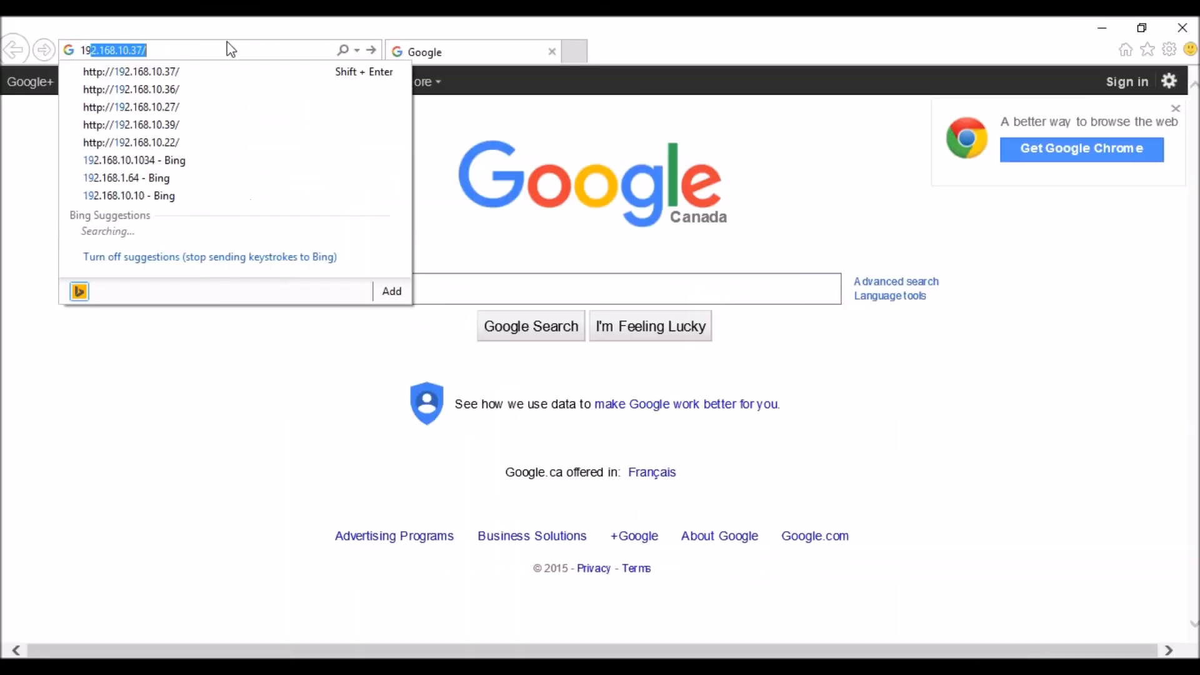
pyautogui.write('2.168.10.105')
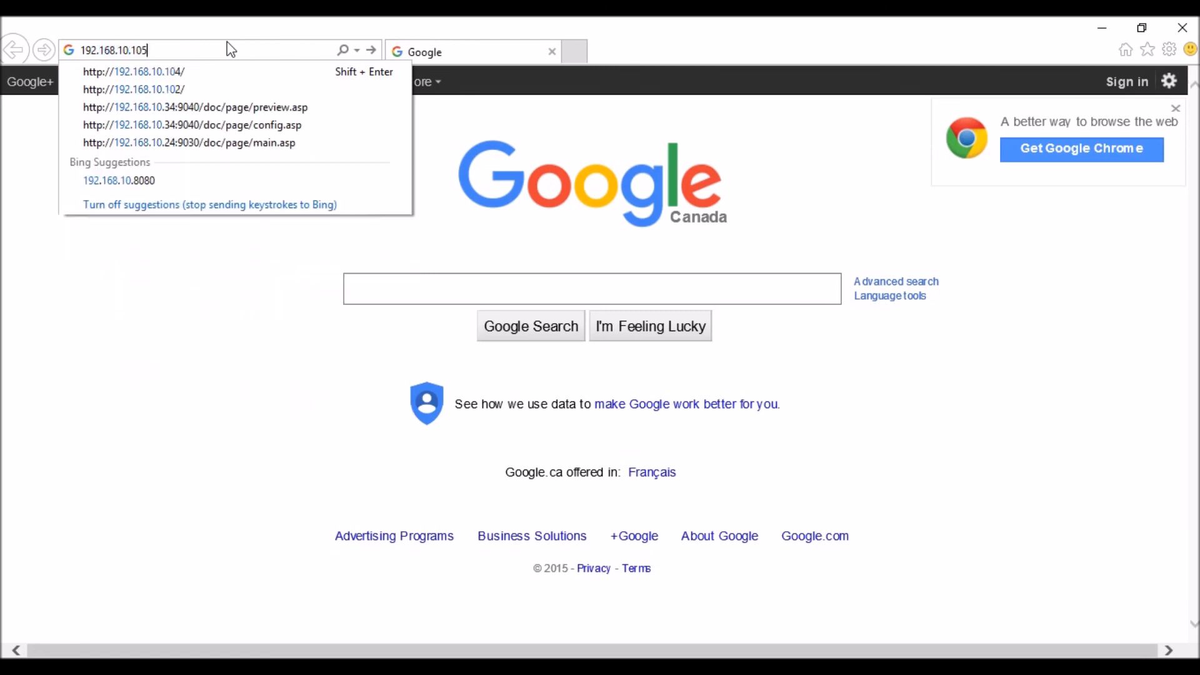
pyautogui.press('Return')
# - Log in to the camera's web interface with the username admin and the account password
pyautogui.write('admin')
pyautogui.press('Tab')
pyautogui.write('1234')
pyautogui.press('Return')
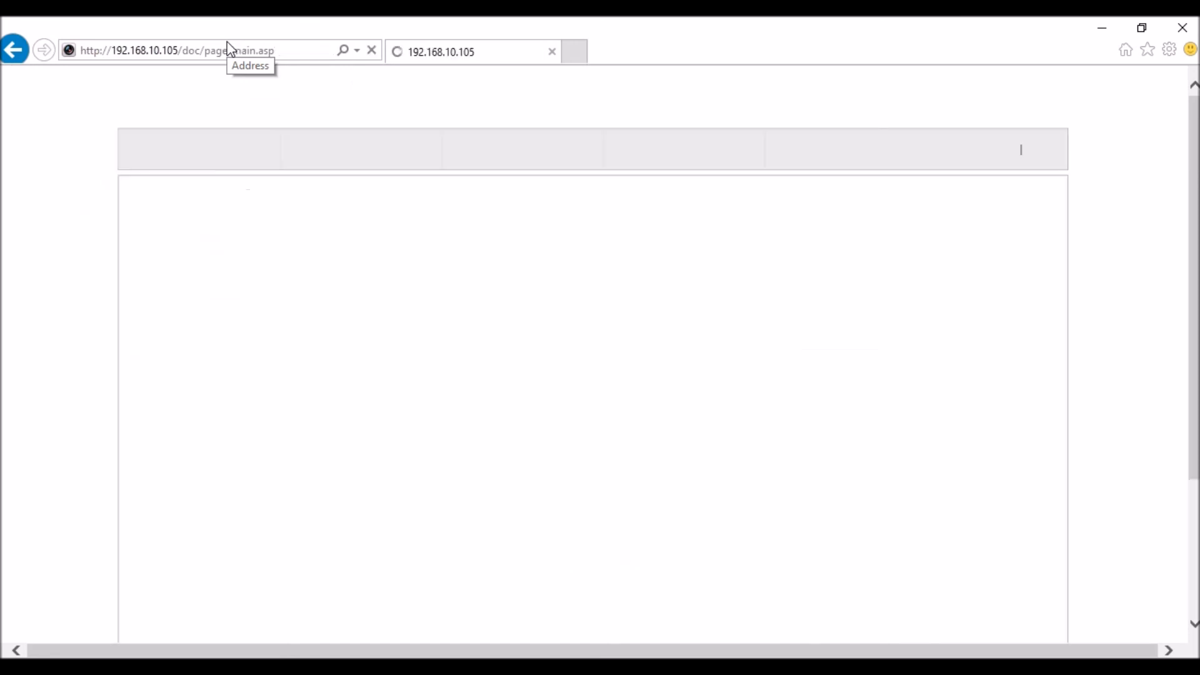